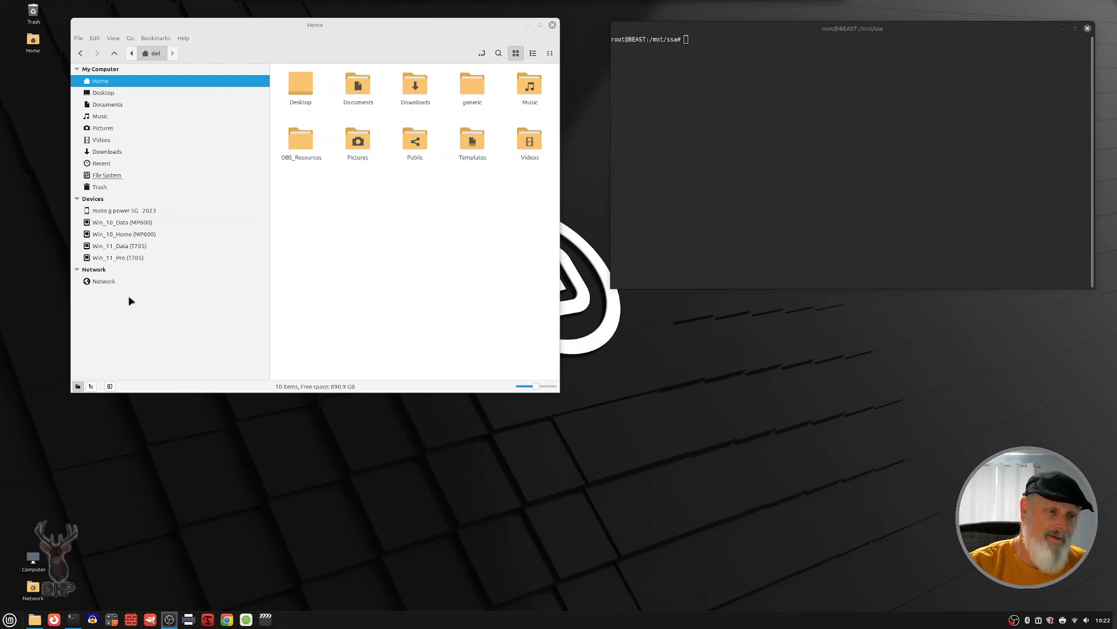
Step: Browse the network to the BEAST computer and open its Test share
{"action": "left_click", "coordinate": [102, 281]}
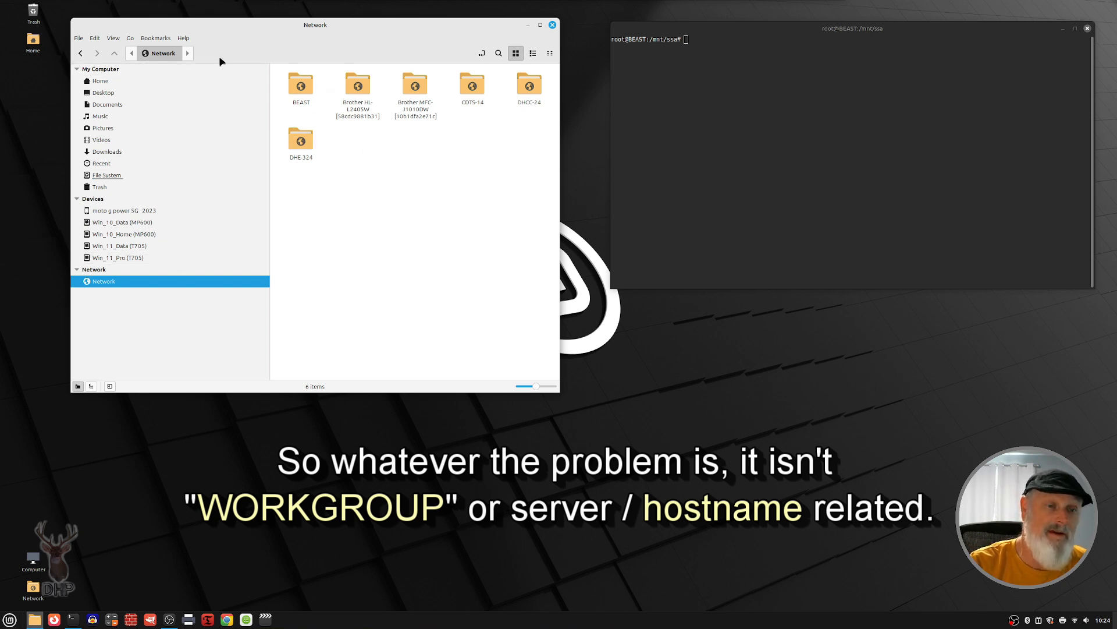
{"action": "left_click", "coordinate": [303, 88]}
{"action": "double_click", "coordinate": [303, 87]}
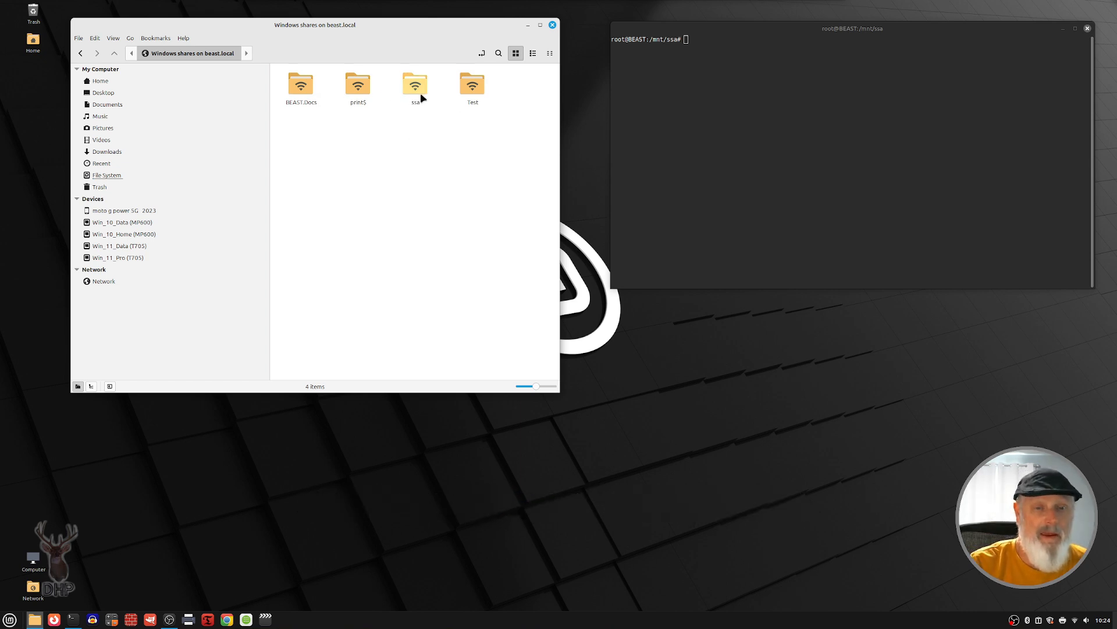
{"action": "double_click", "coordinate": [473, 90]}
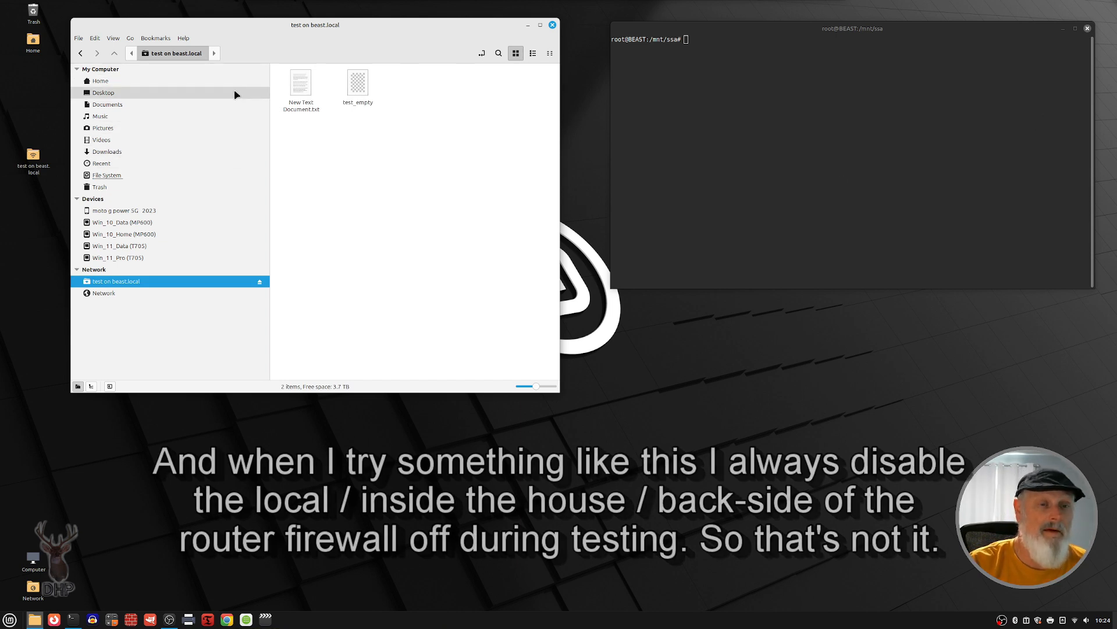
Step: Return to BEAST's share list, view the contents of the ssa share, and unmount that share
{"action": "left_click", "coordinate": [81, 53]}
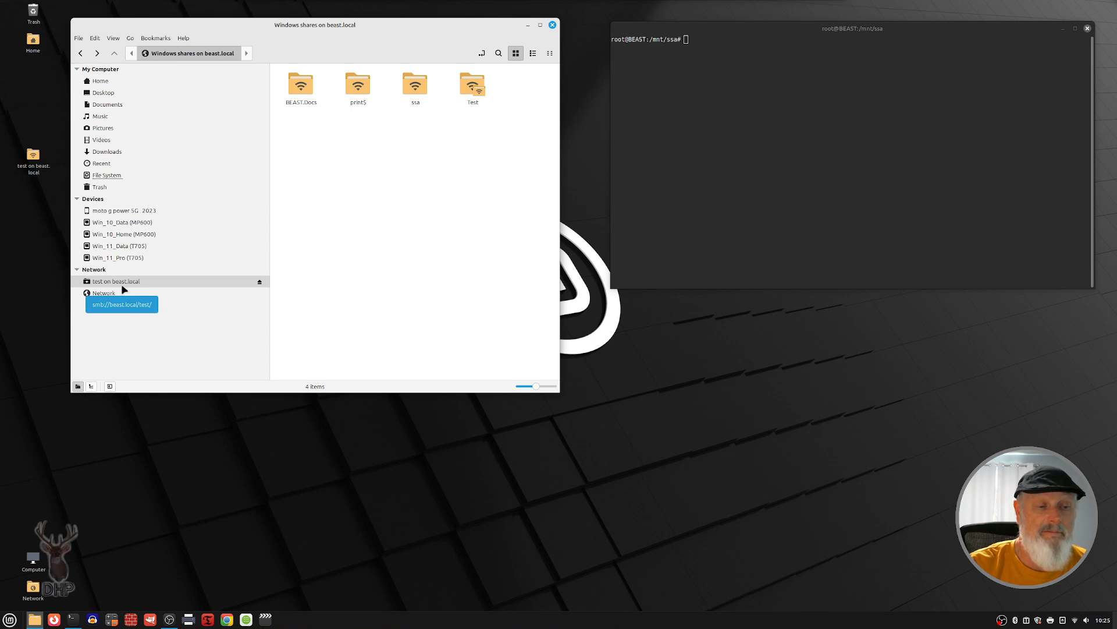
{"action": "double_click", "coordinate": [416, 86]}
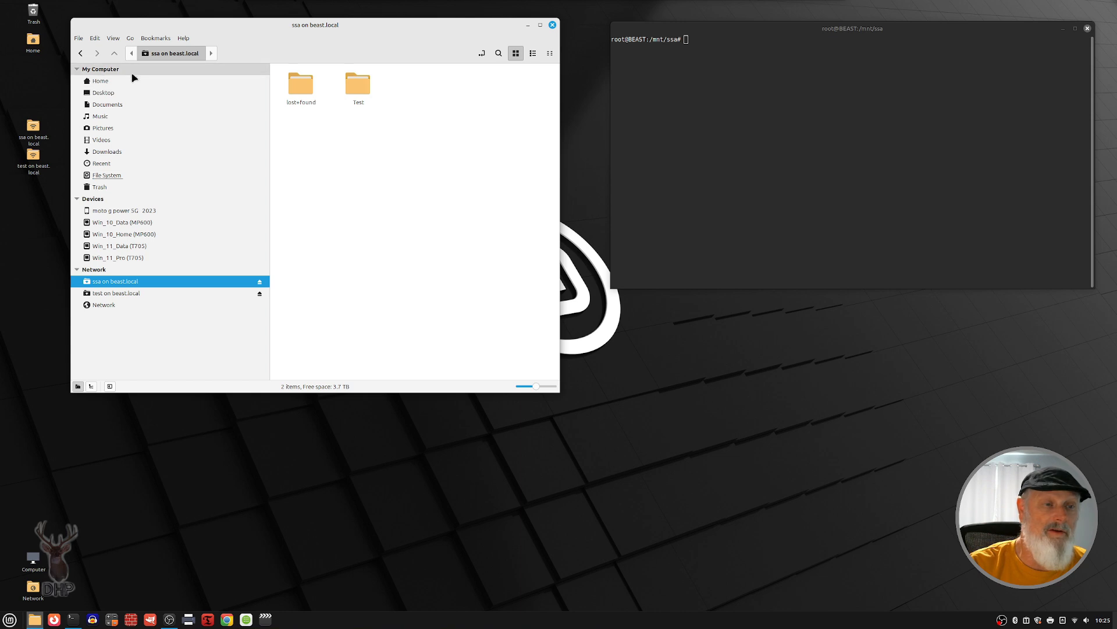
{"action": "left_click", "coordinate": [80, 53]}
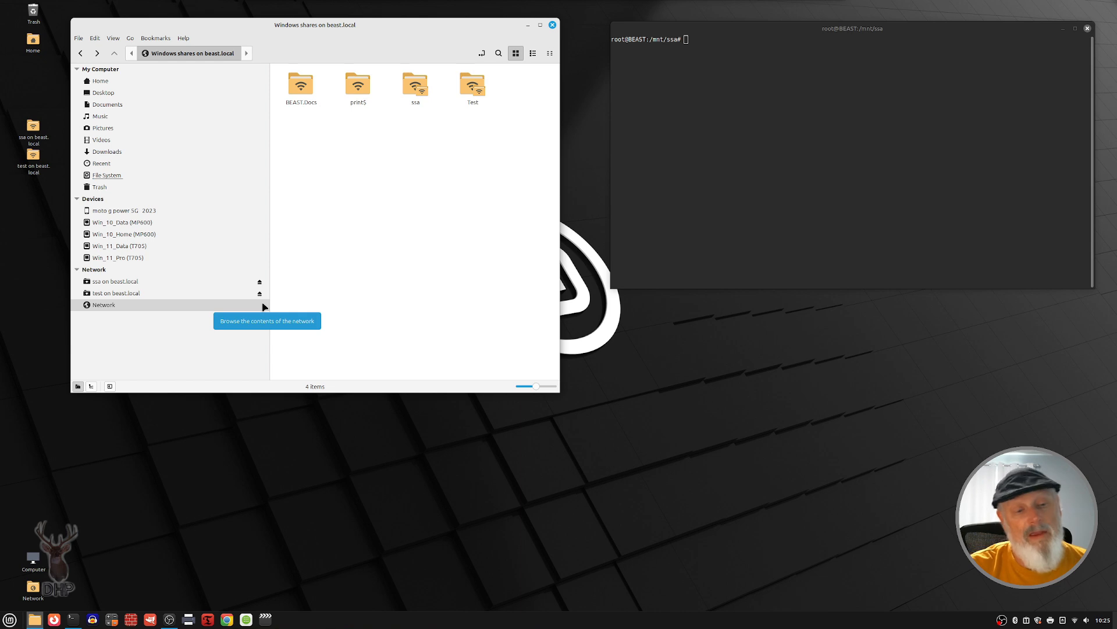
{"action": "left_click", "coordinate": [260, 282]}
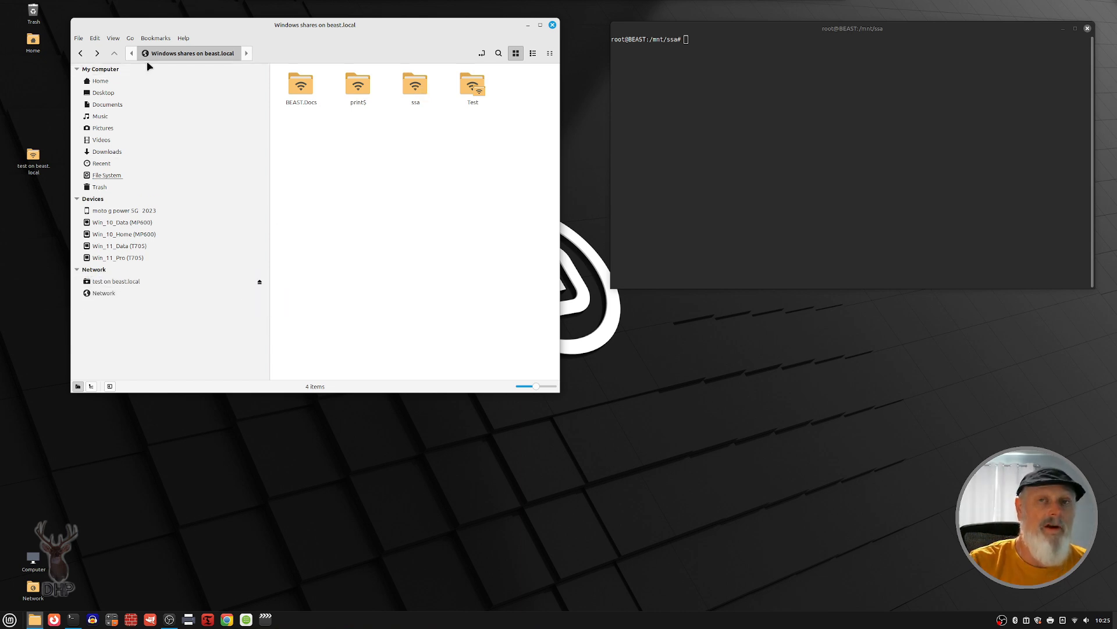
Step: Go to the home folder and move up to the root of the file system
{"action": "left_click", "coordinate": [104, 83]}
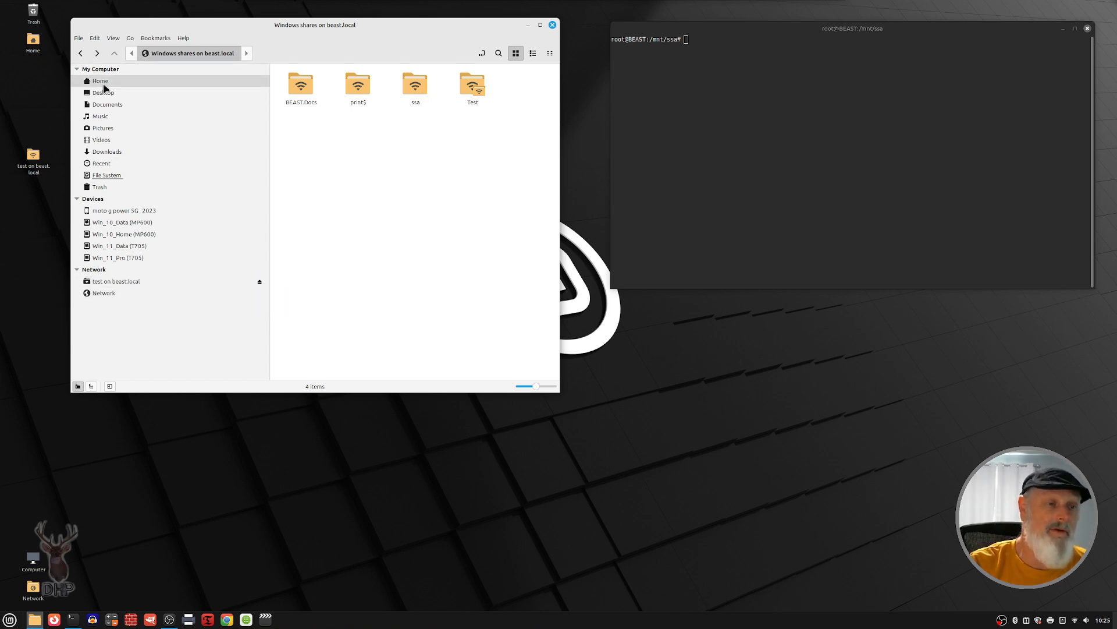
{"action": "left_click", "coordinate": [132, 54]}
{"action": "left_click", "coordinate": [144, 58]}
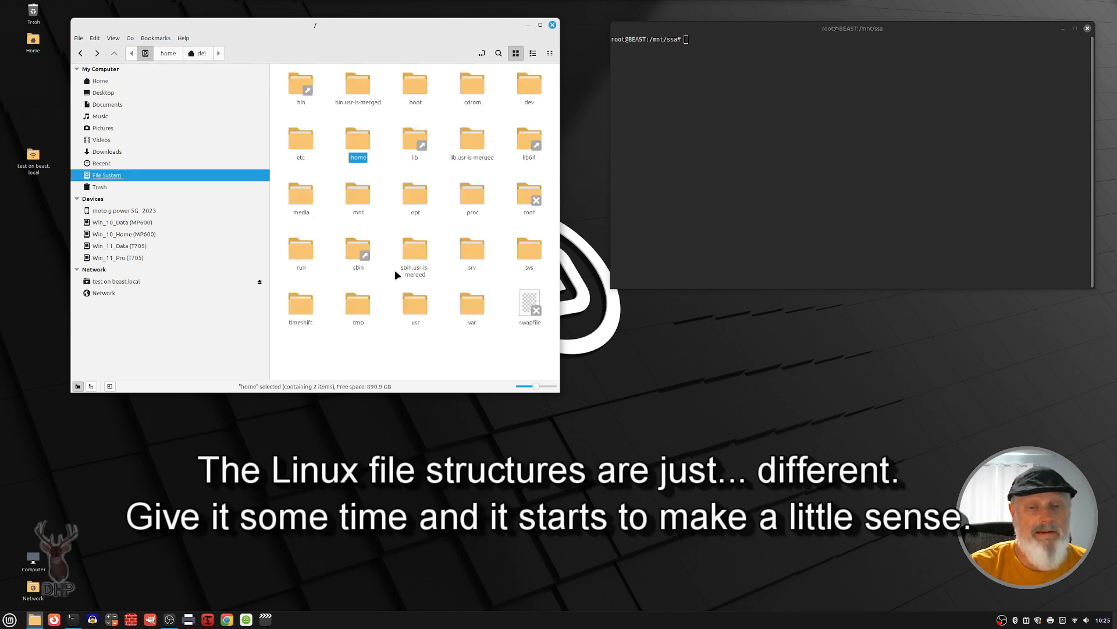
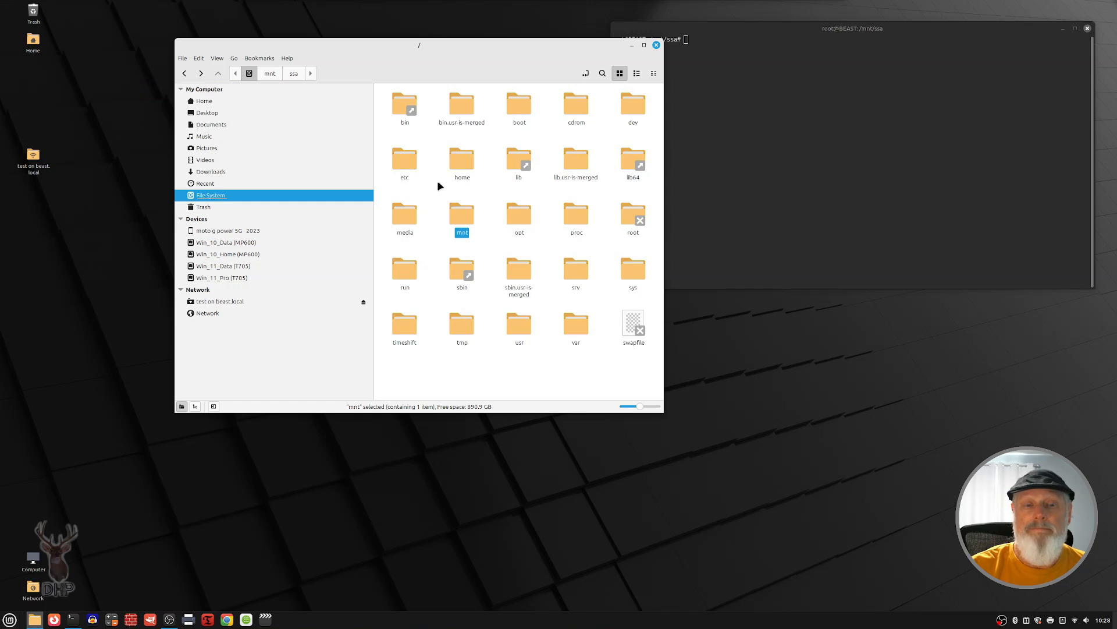
Step: Locate the media and mnt folders in the file system root, open mnt, and select its ssa folder
{"action": "left_click", "coordinate": [403, 221]}
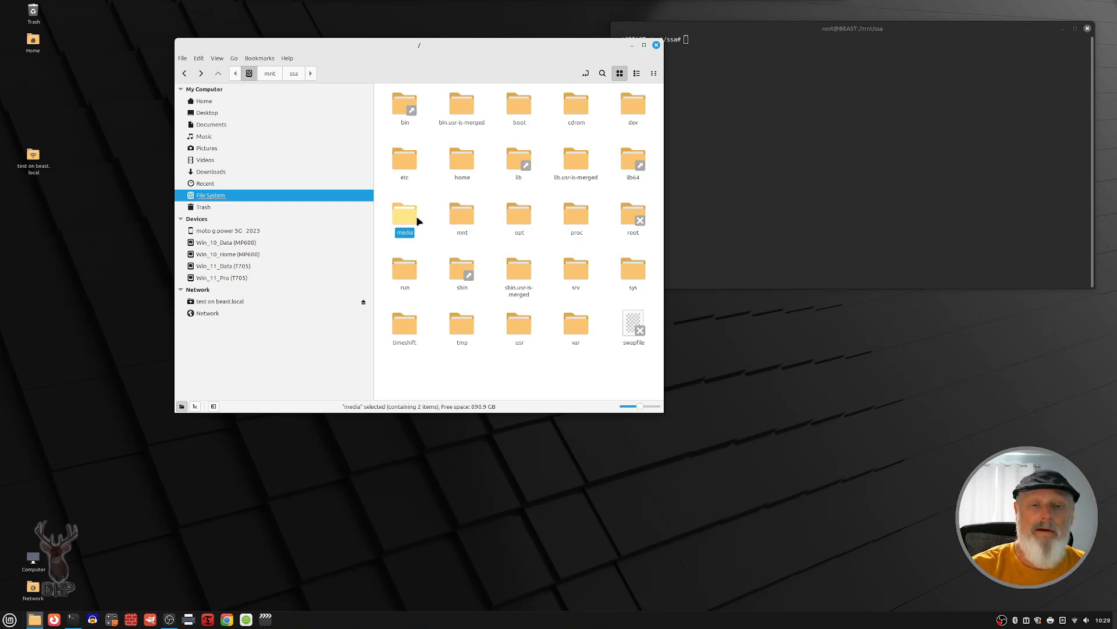
{"action": "left_click", "coordinate": [466, 221]}
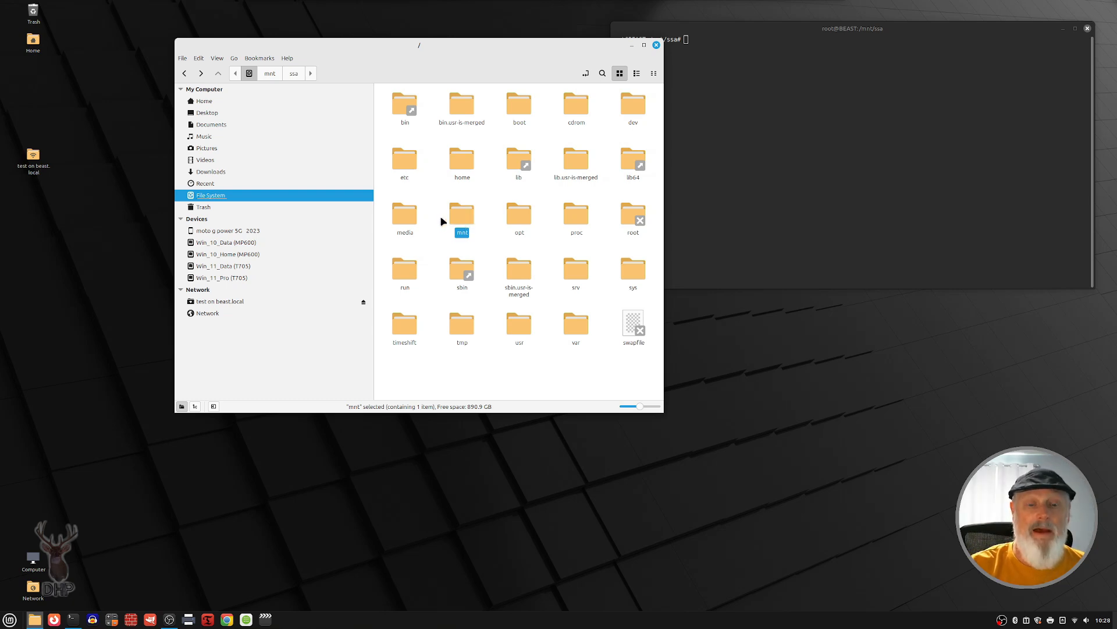
{"action": "left_click", "coordinate": [406, 219]}
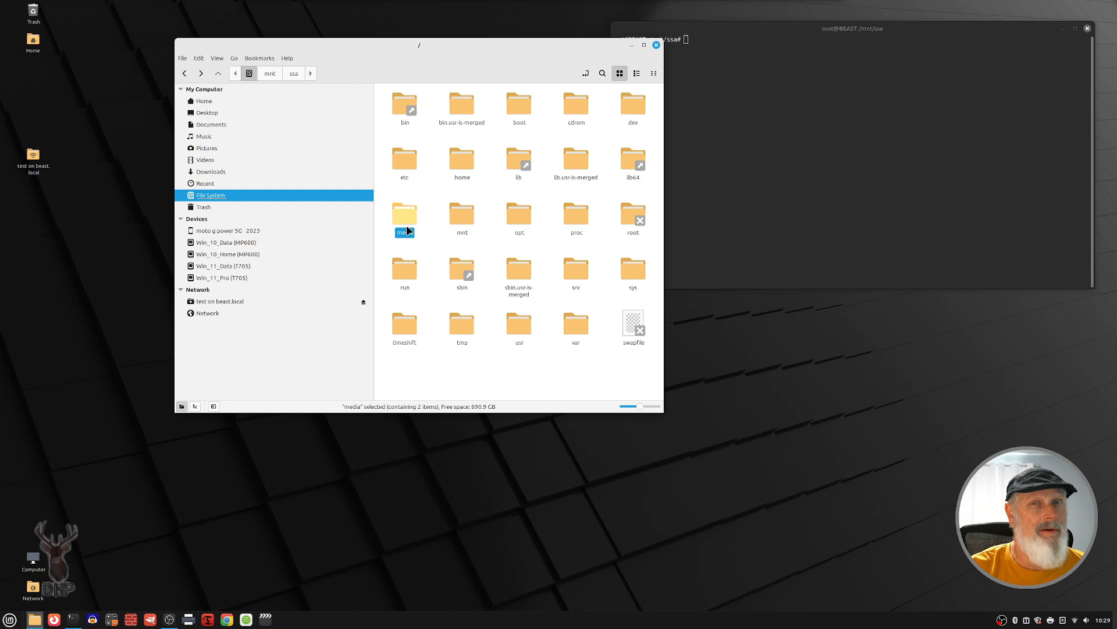
{"action": "left_click", "coordinate": [463, 224]}
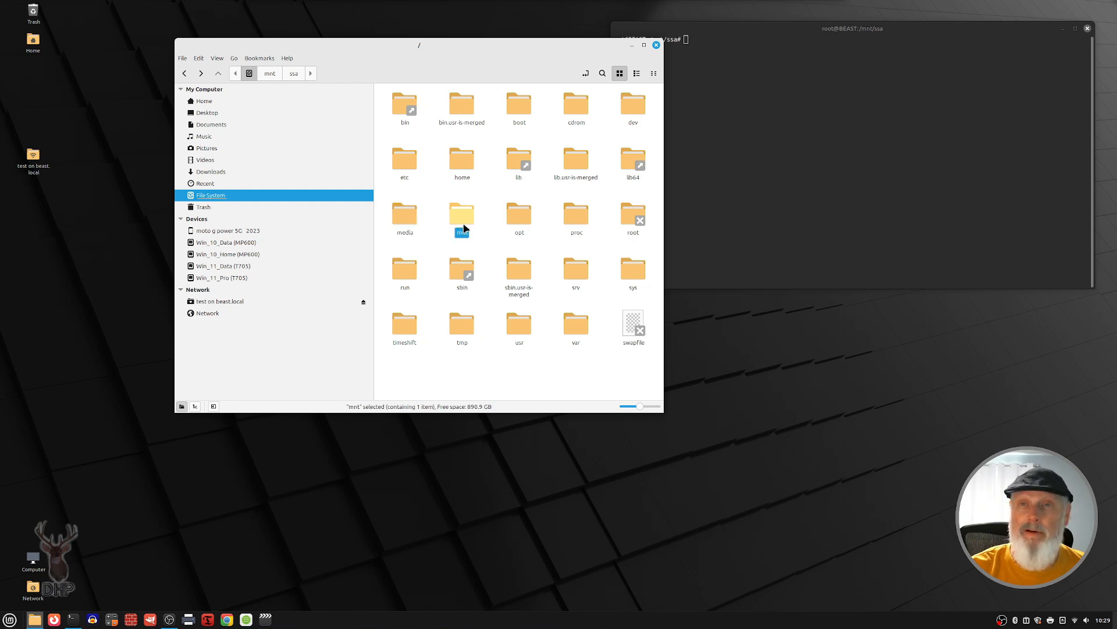
{"action": "double_click", "coordinate": [467, 223]}
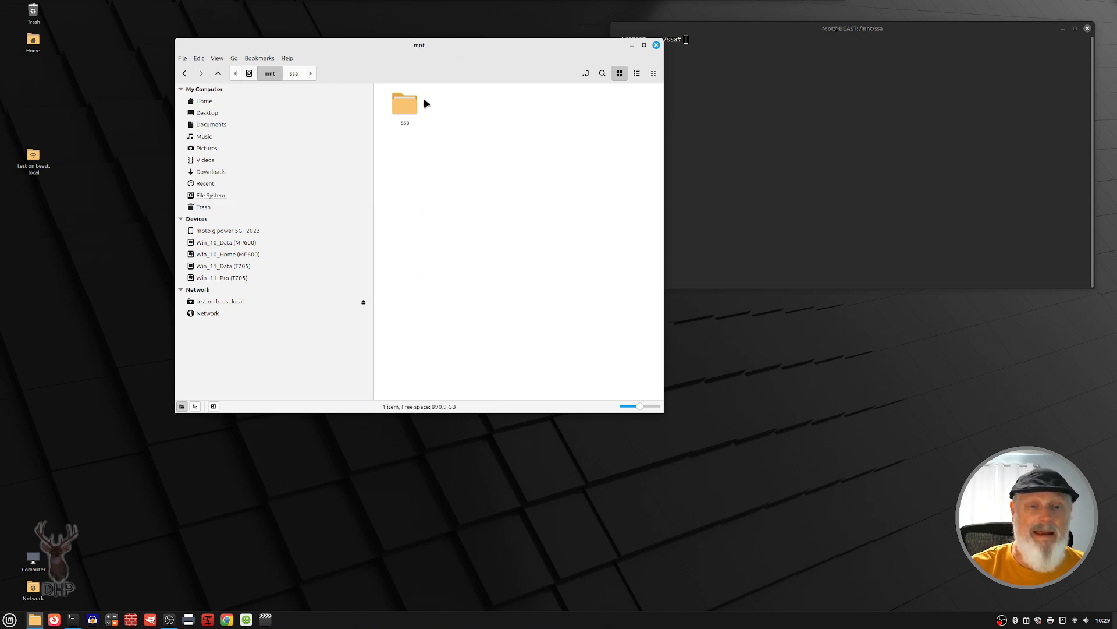
{"action": "left_click", "coordinate": [412, 110]}
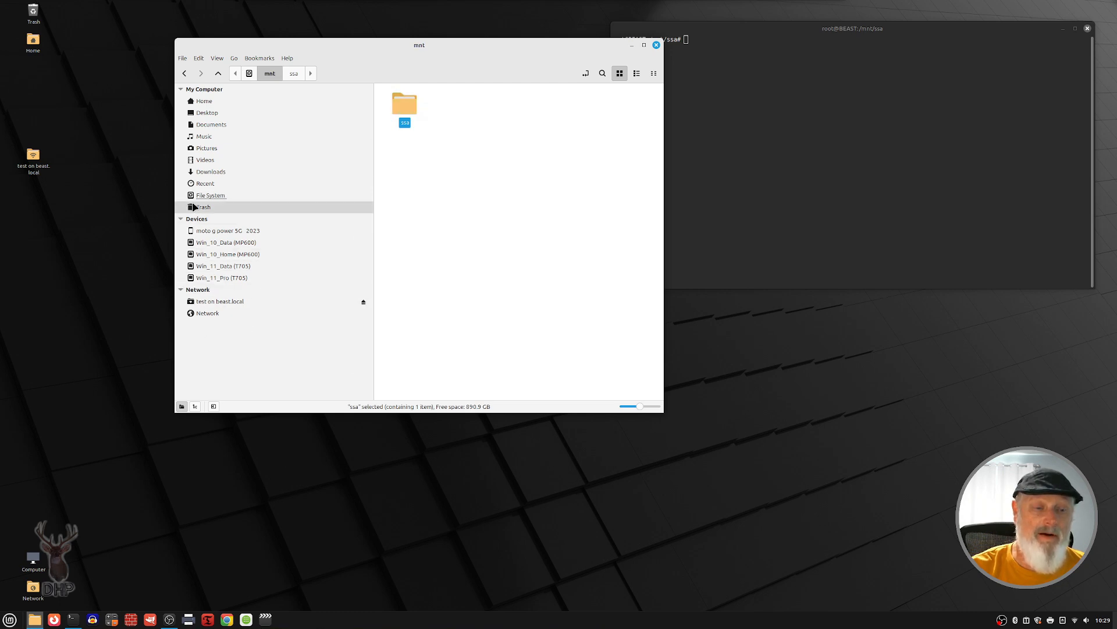
Step: Mount the Win_11_Pro (T705) drive and add a bookmark for it
{"action": "right_click", "coordinate": [231, 281]}
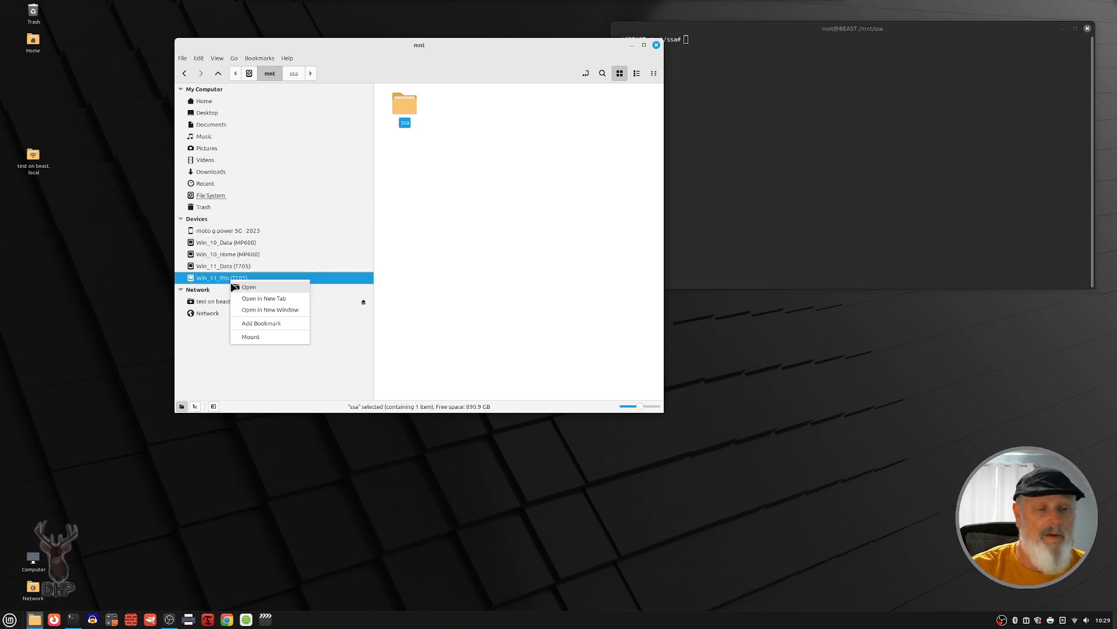
{"action": "left_click", "coordinate": [247, 337]}
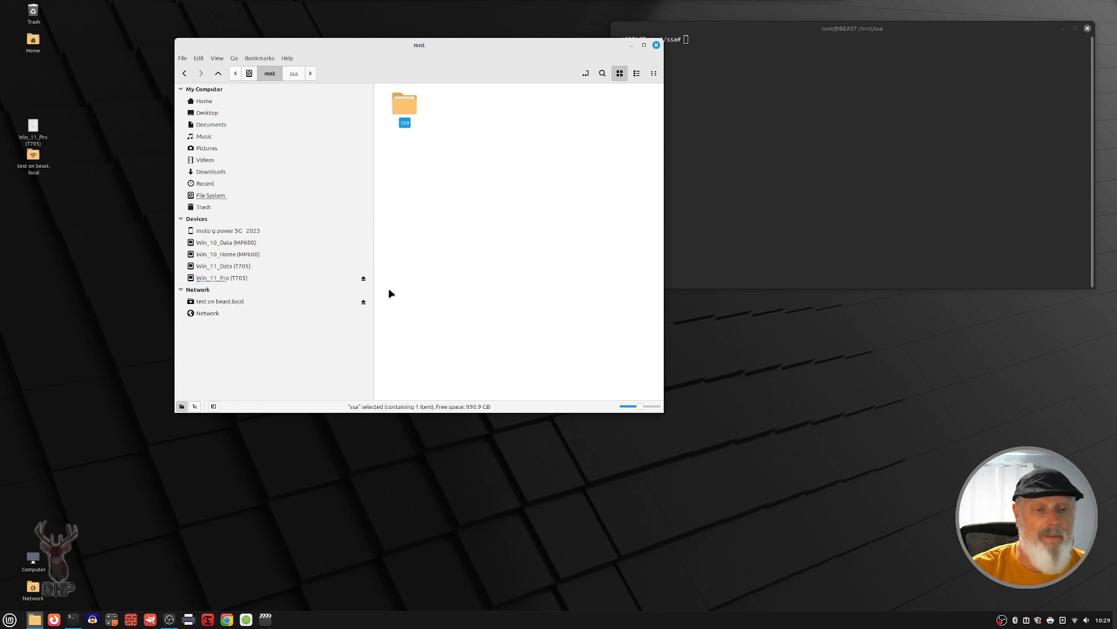
{"action": "right_click", "coordinate": [362, 280]}
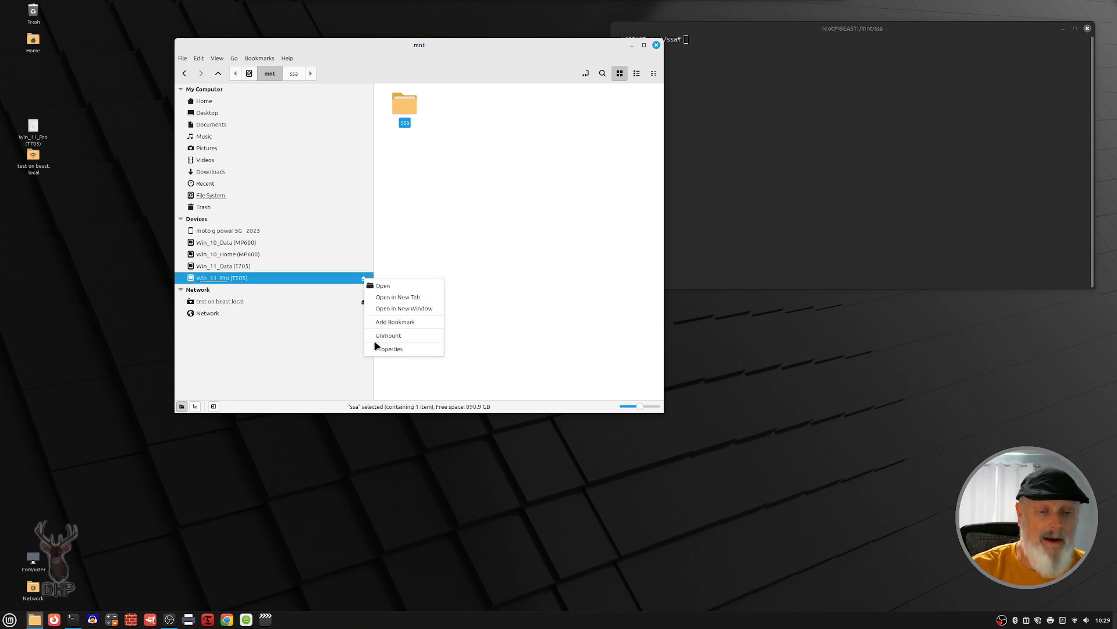
{"action": "left_click", "coordinate": [395, 321]}
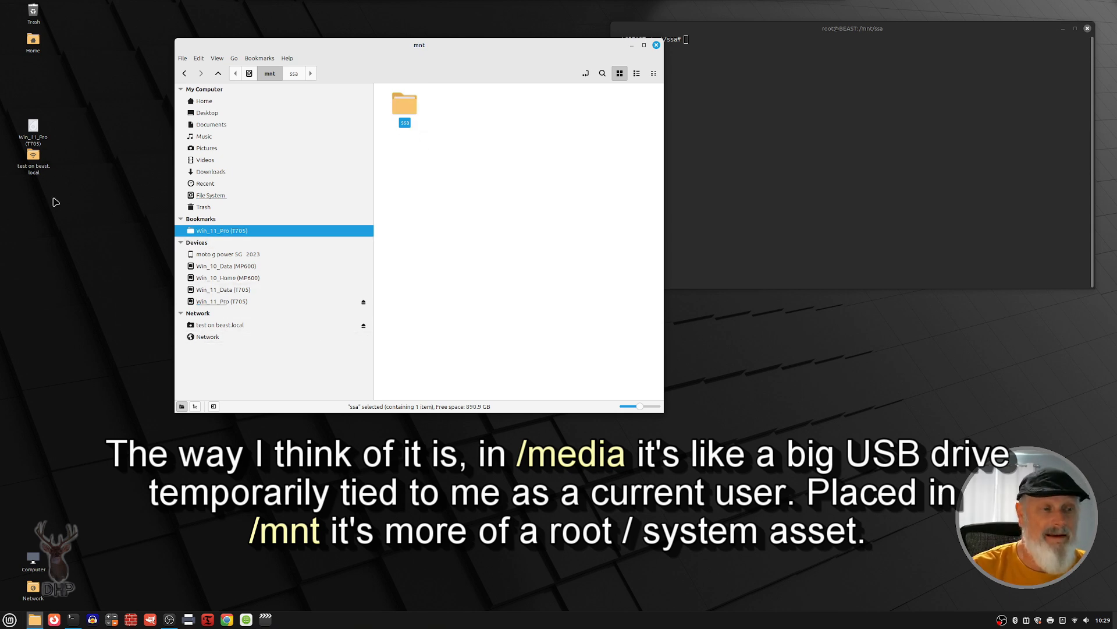
Step: Browse the network to BEAST, open its ssa share to mount it, and return to the share list
{"action": "left_click", "coordinate": [207, 337]}
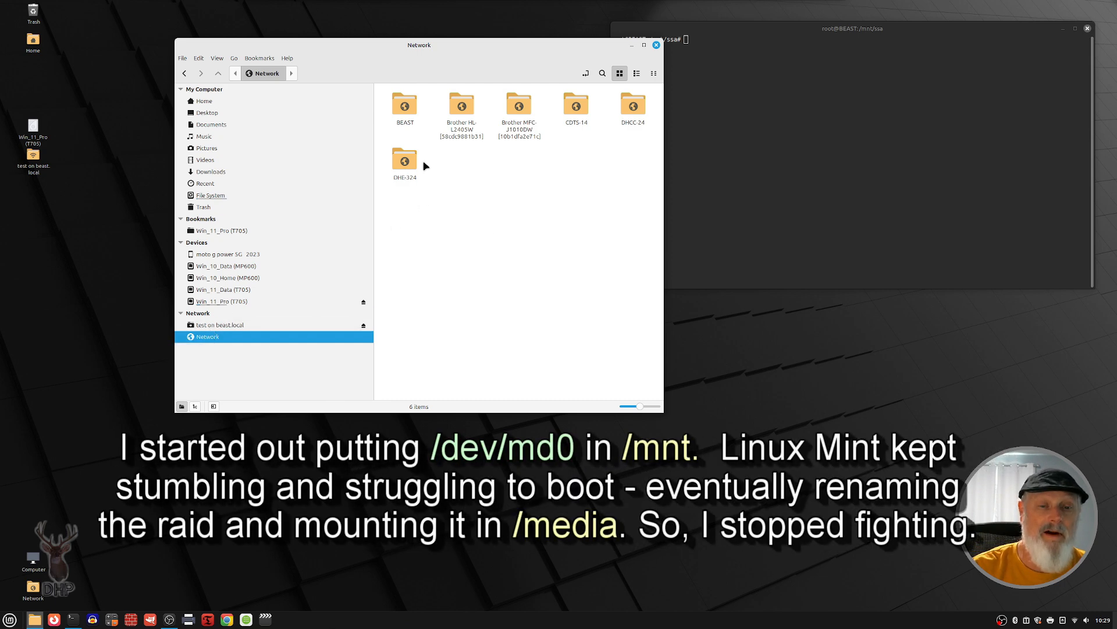
{"action": "double_click", "coordinate": [409, 118]}
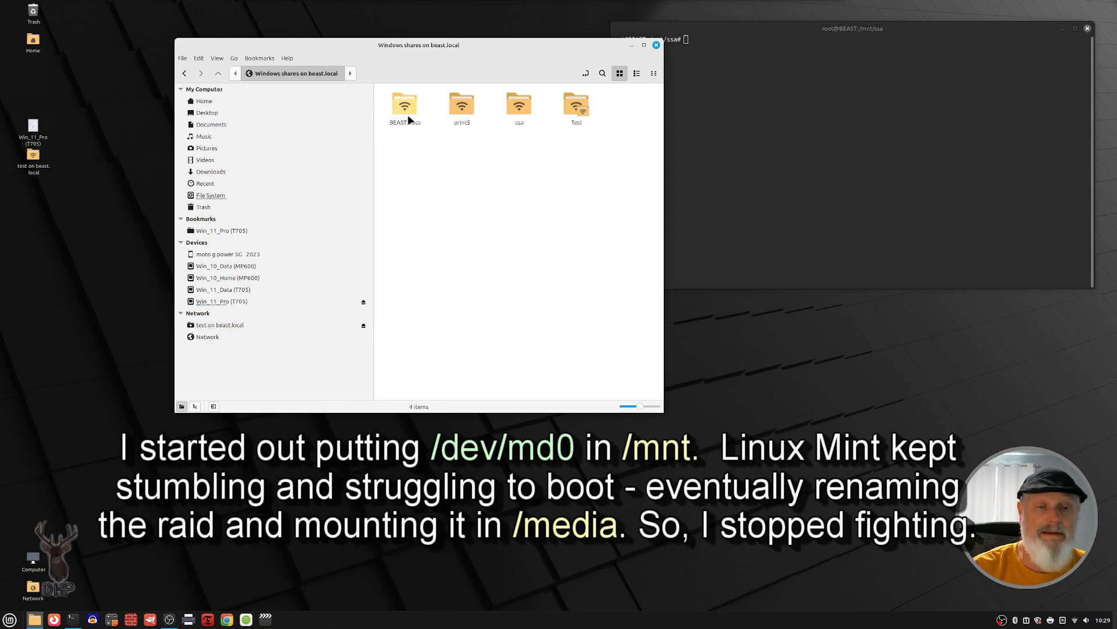
{"action": "double_click", "coordinate": [520, 108]}
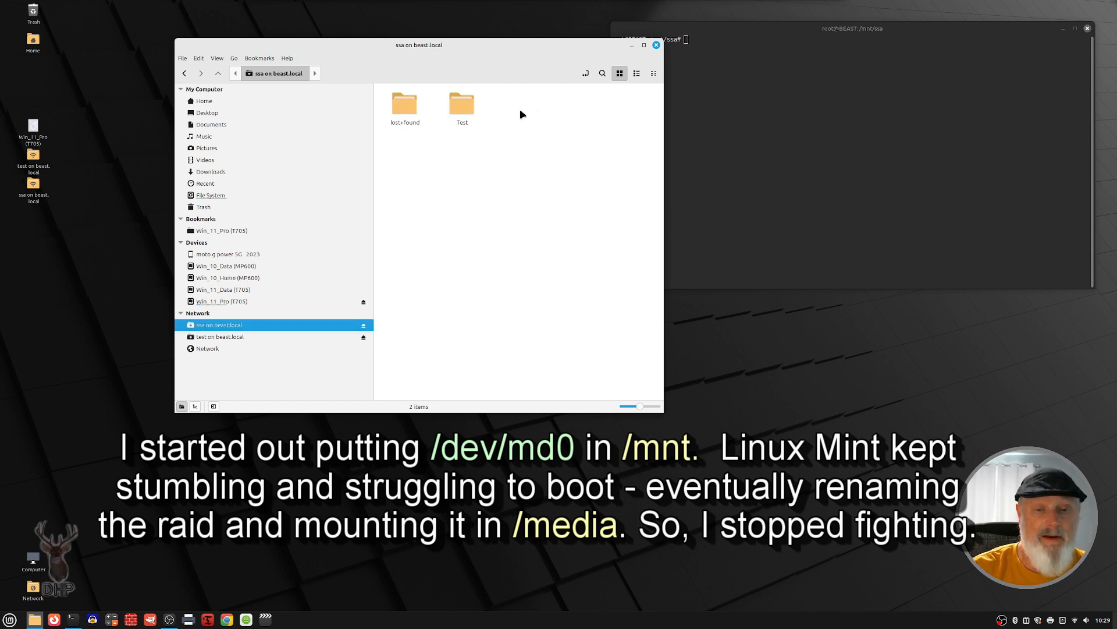
{"action": "left_click", "coordinate": [186, 73]}
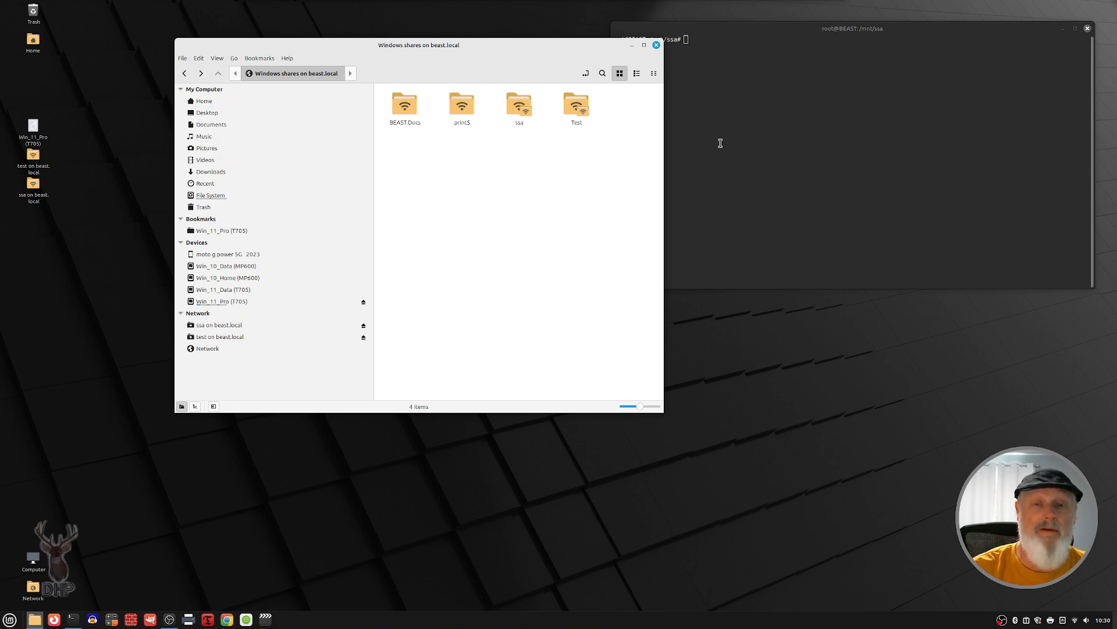
Step: Open the icon chooser from the properties of the desktop's ssa on beast.local share and enlarge the chooser window
{"action": "left_click", "coordinate": [41, 188]}
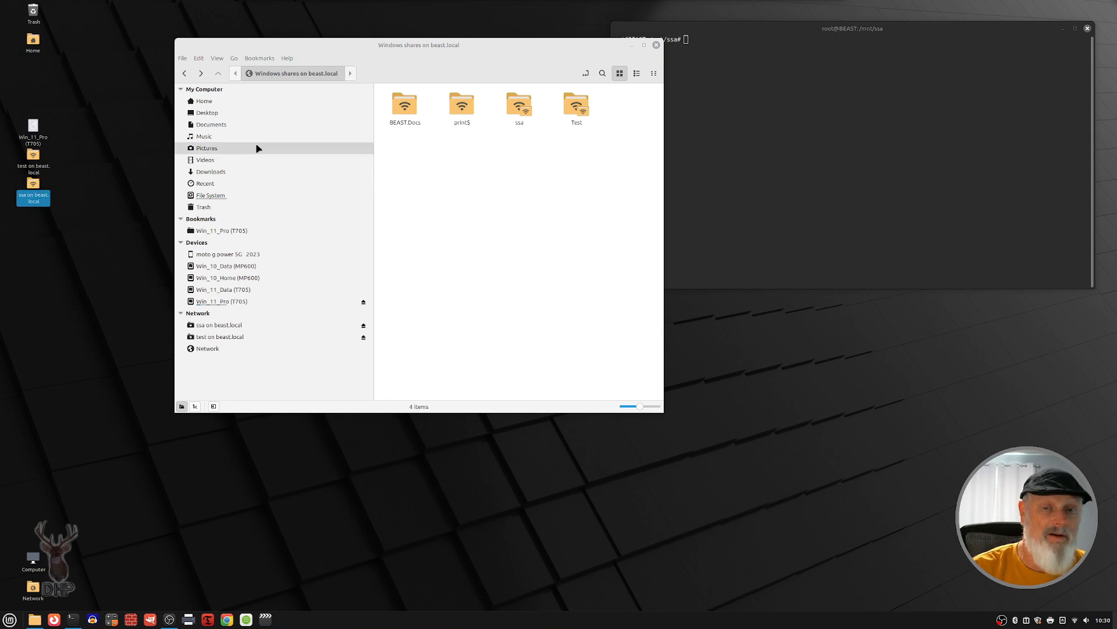
{"action": "right_click", "coordinate": [31, 187]}
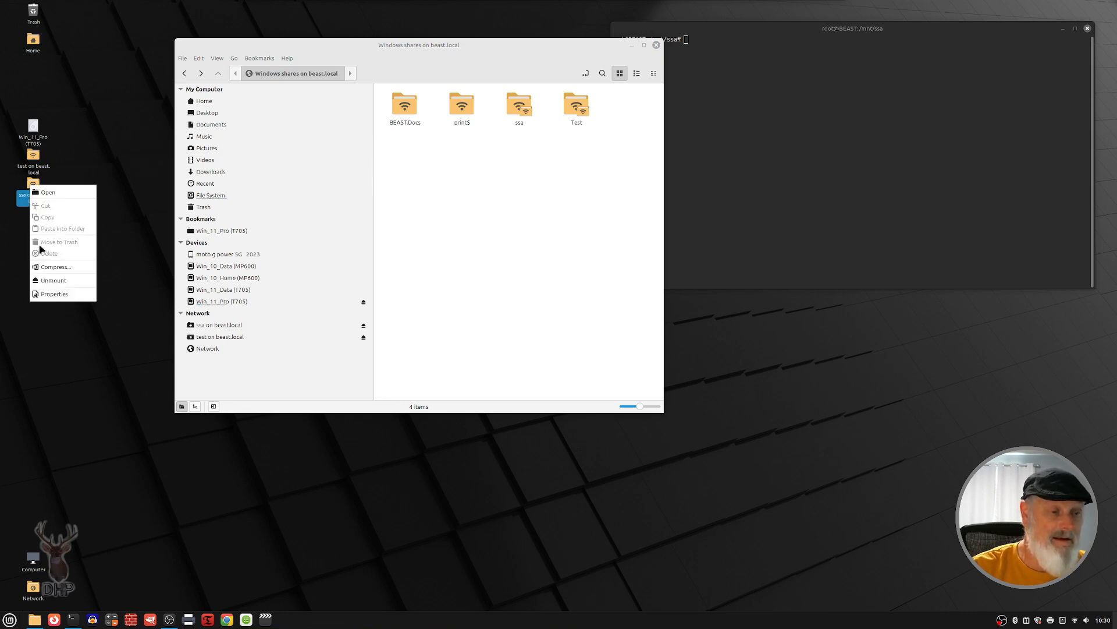
{"action": "left_click", "coordinate": [52, 295]}
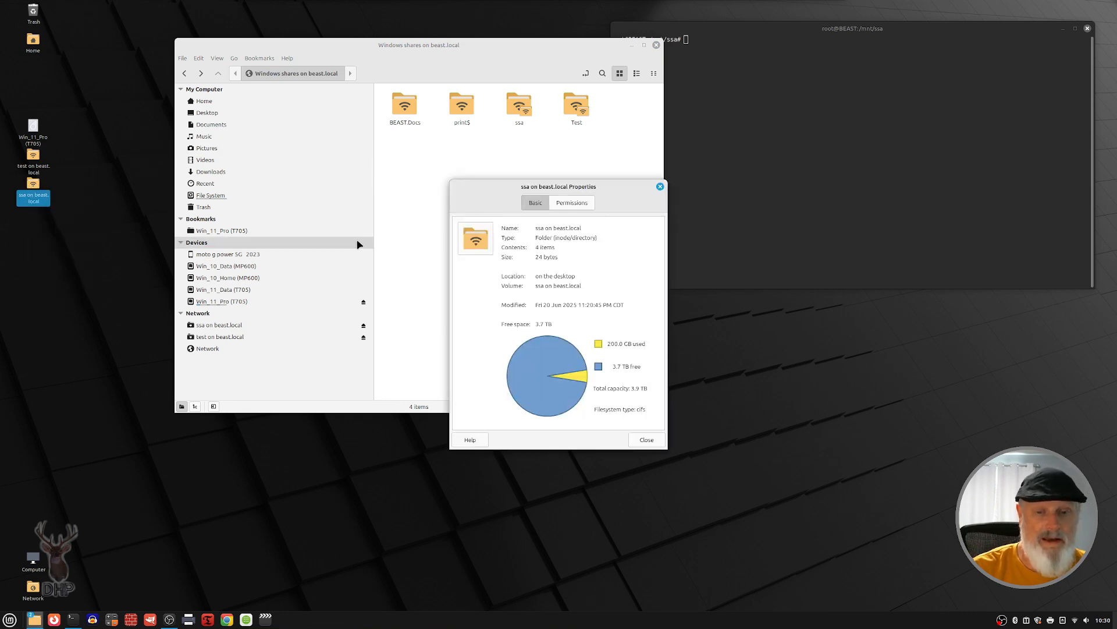
{"action": "left_click", "coordinate": [475, 238]}
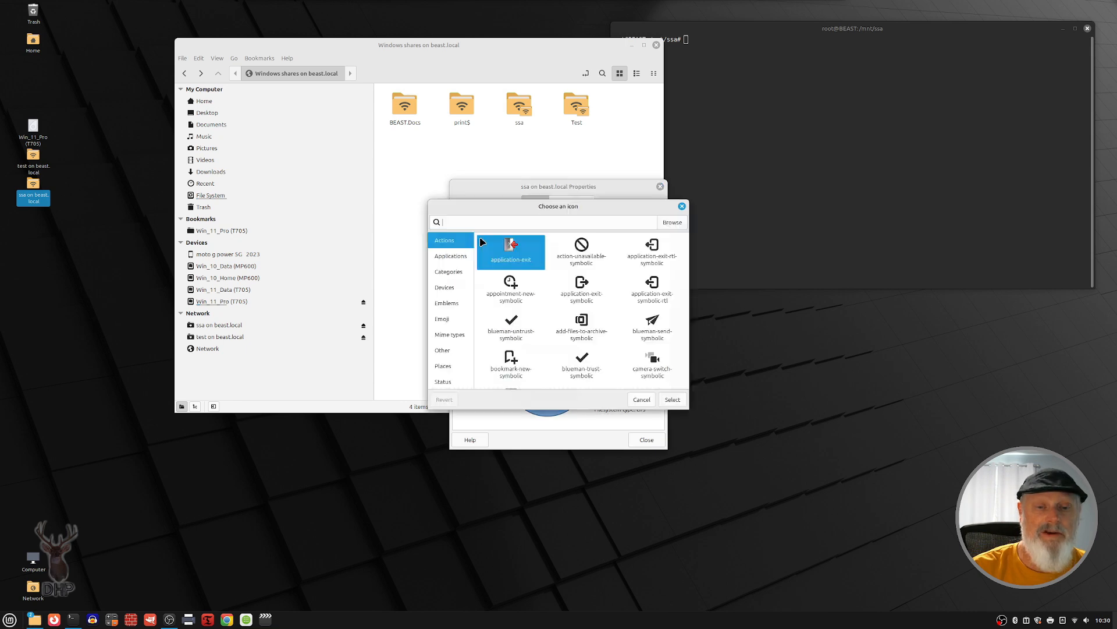
{"action": "left_click_drag", "start_coordinate": [498, 207], "coordinate": [182, 37]}
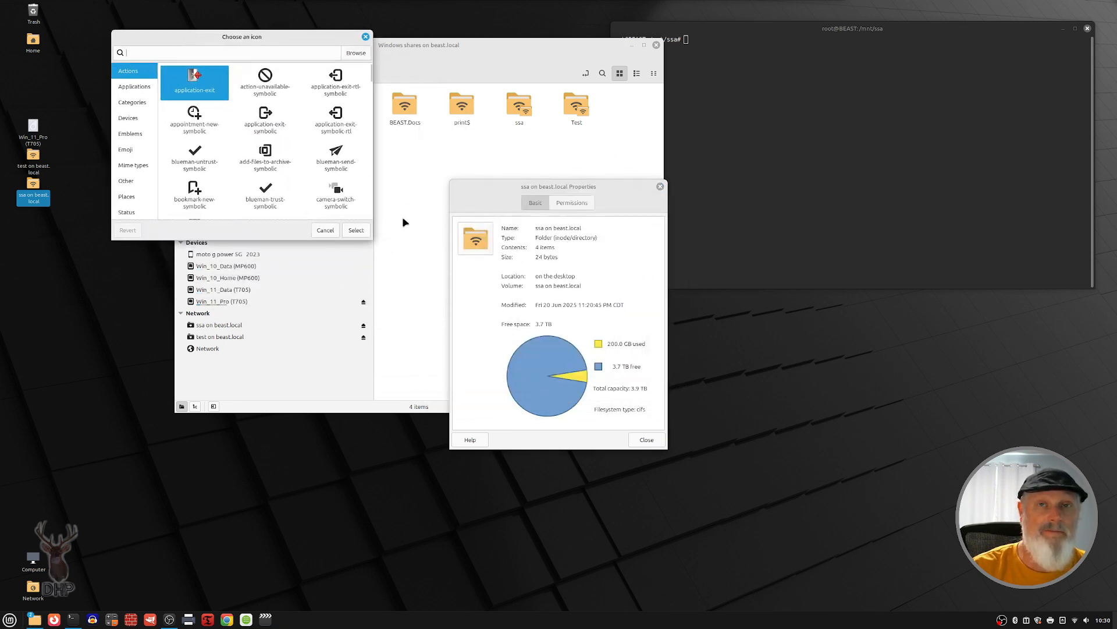
{"action": "left_click_drag", "start_coordinate": [370, 234], "coordinate": [939, 341]}
Step: Find the drive-multidisk icon by searching for multi, apply it to the ssa share, and place the share's desktop icon just below Home
{"action": "left_click", "coordinate": [180, 52]}
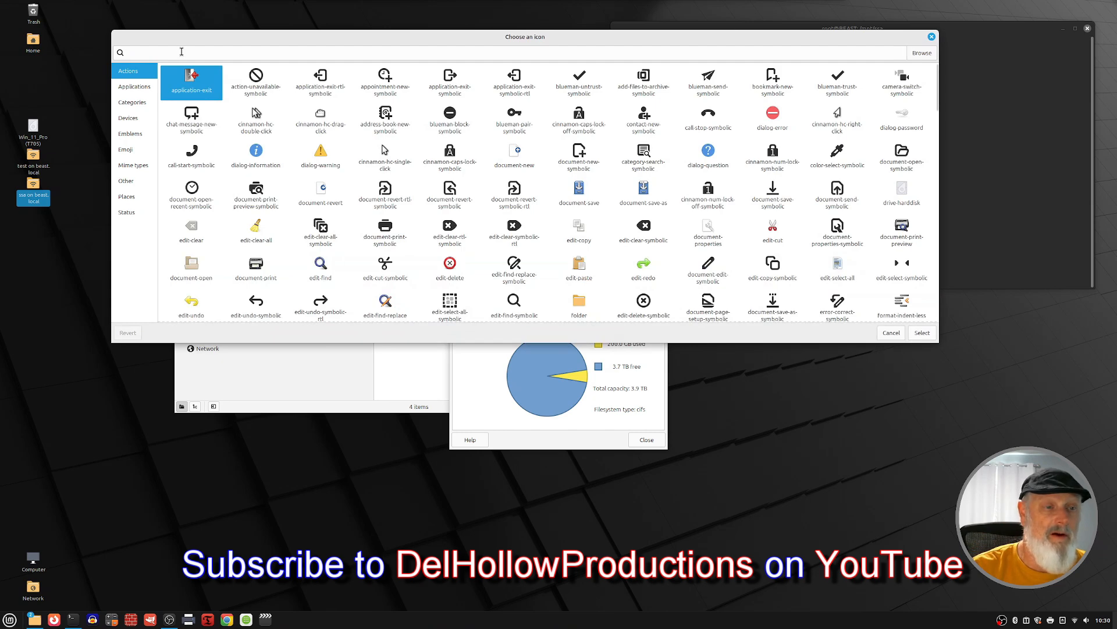
{"action": "type", "text": "mul"}
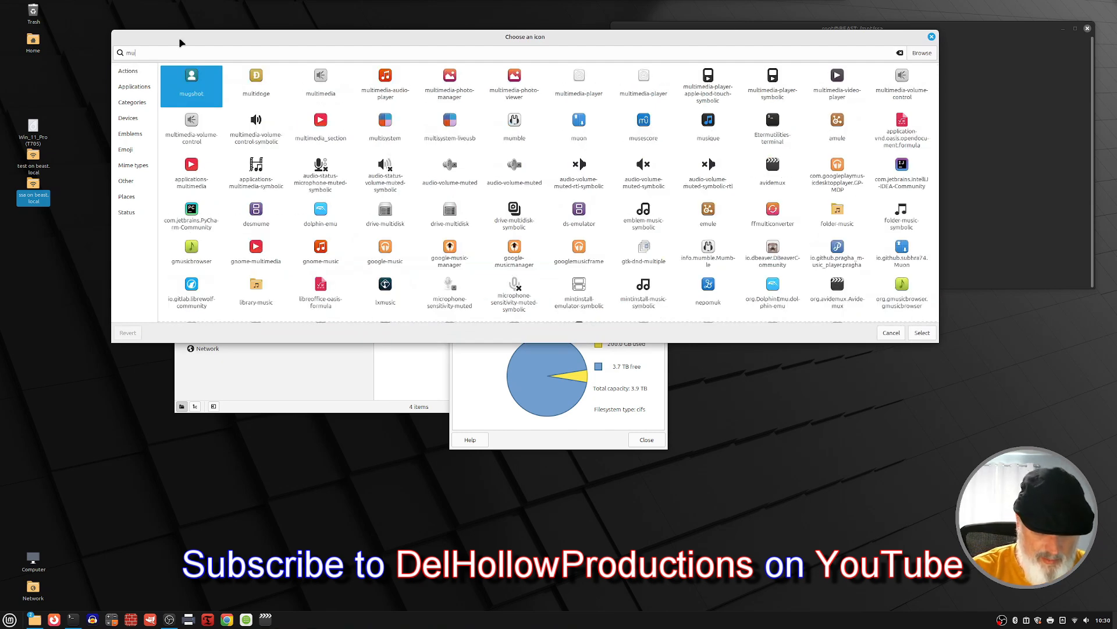
{"action": "type", "text": "ti"}
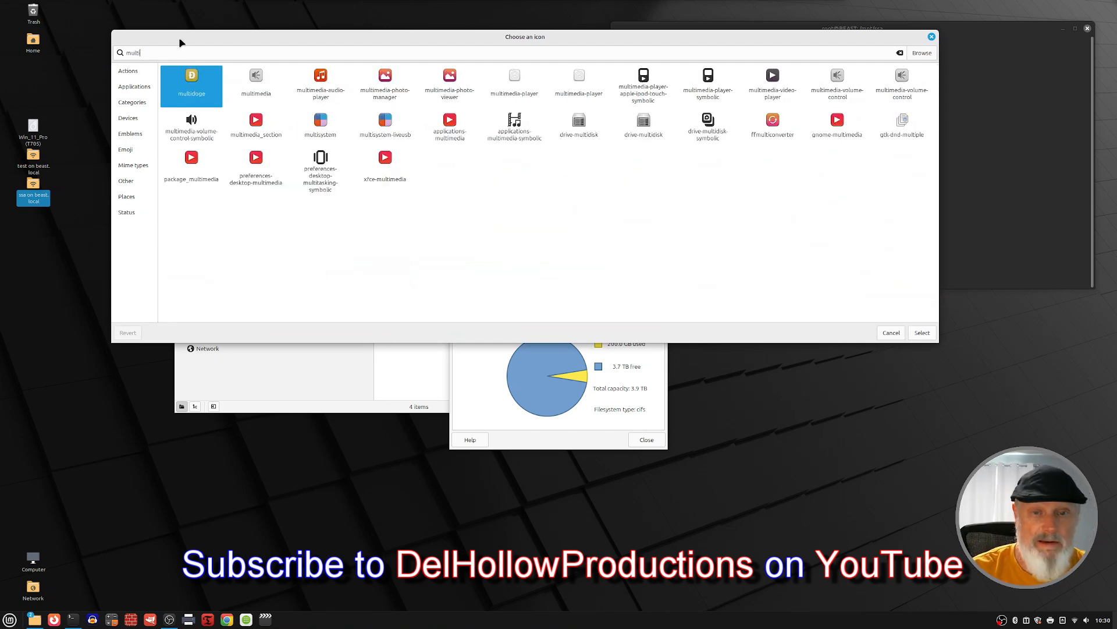
{"action": "left_click", "coordinate": [586, 129]}
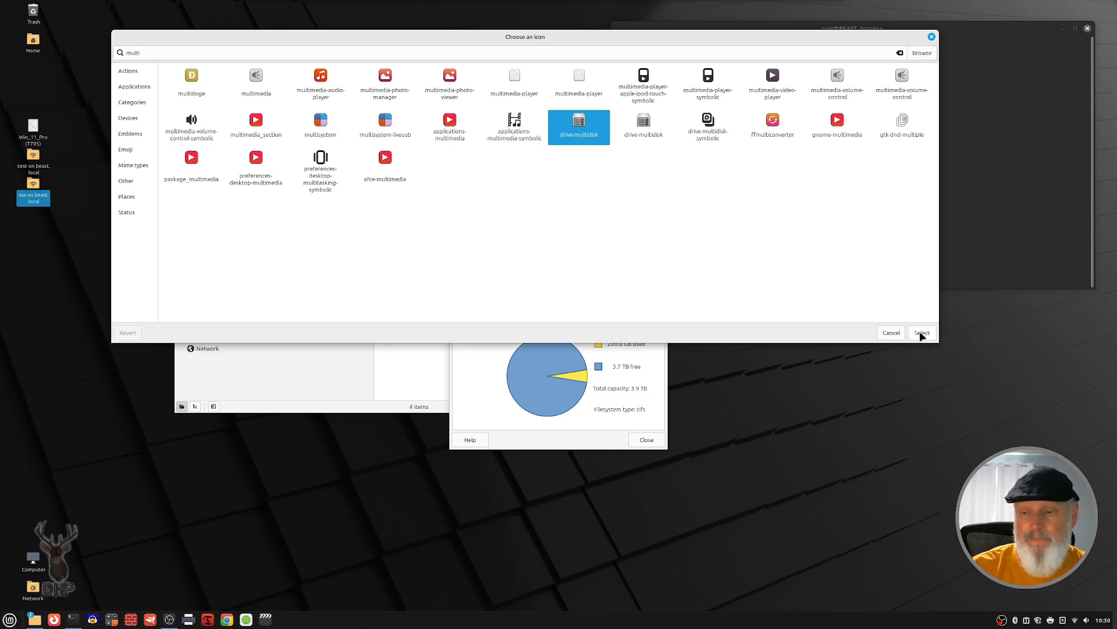
{"action": "left_click", "coordinate": [922, 333]}
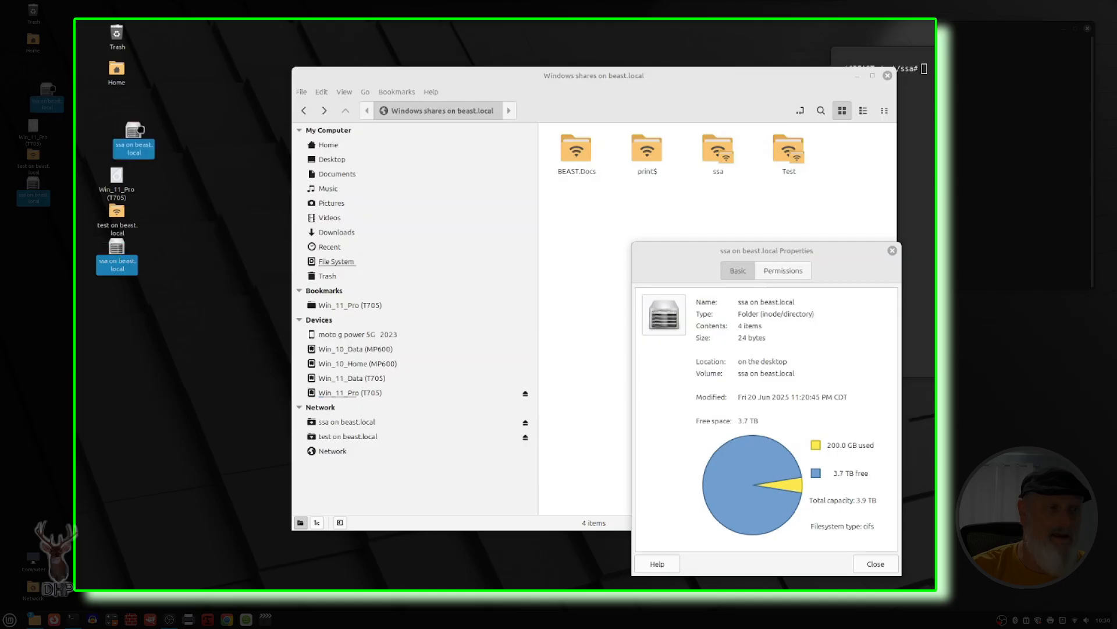
{"action": "left_click_drag", "start_coordinate": [140, 130], "coordinate": [123, 117]}
{"action": "left_click", "coordinate": [892, 250]}
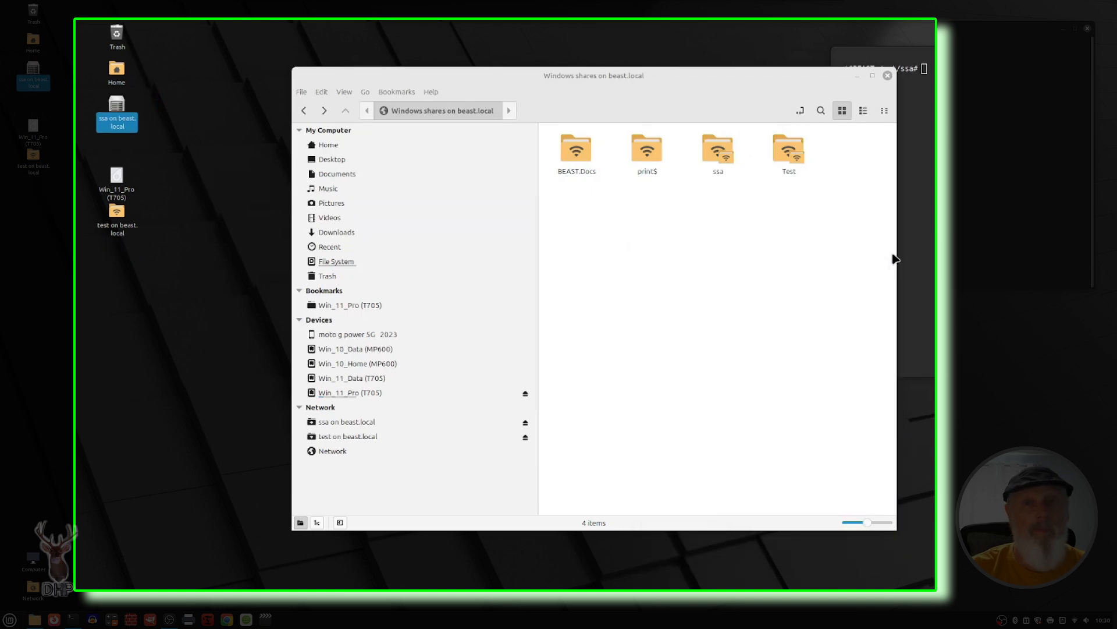
Step: Review the basic properties of the ssa on beast.local desktop share, including its capacity and filesystem type, and close them
{"action": "right_click", "coordinate": [112, 124]}
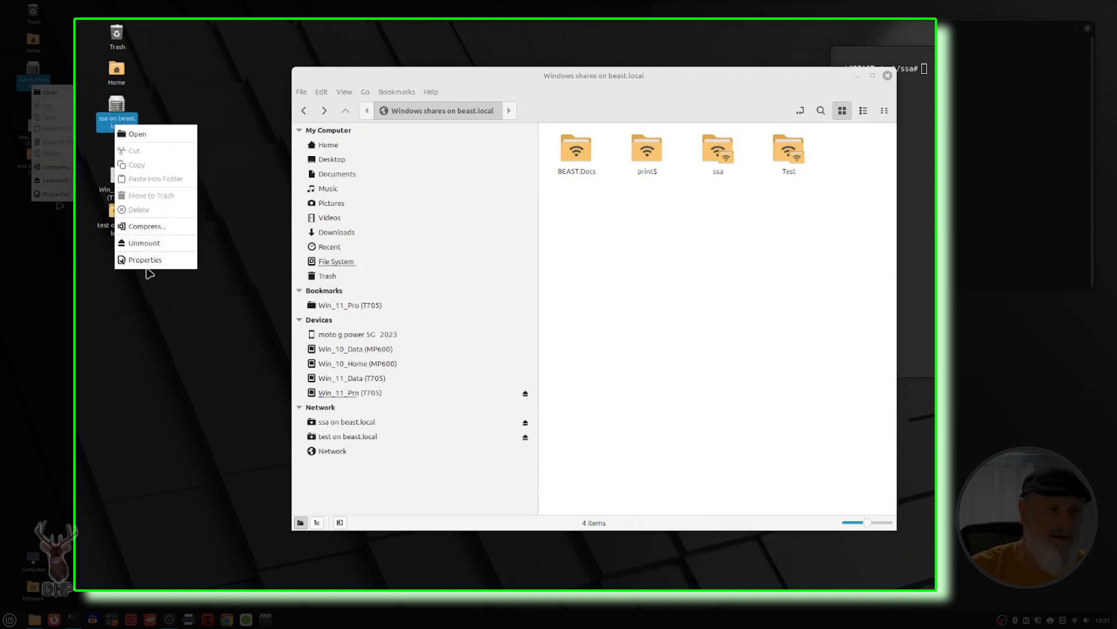
{"action": "left_click", "coordinate": [149, 266]}
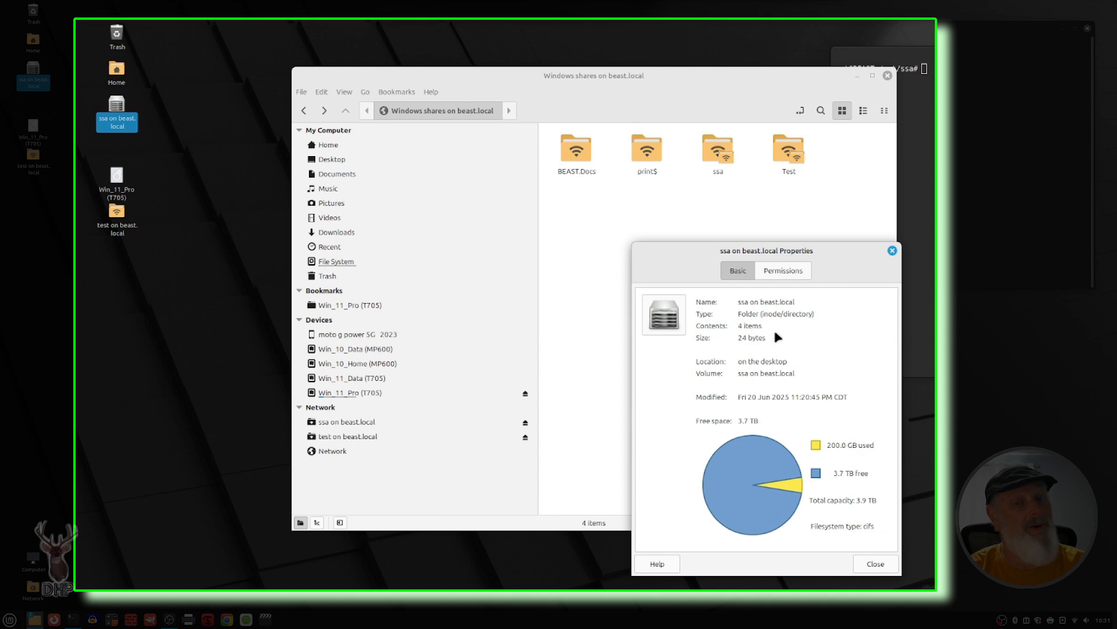
{"action": "left_click", "coordinate": [892, 251]}
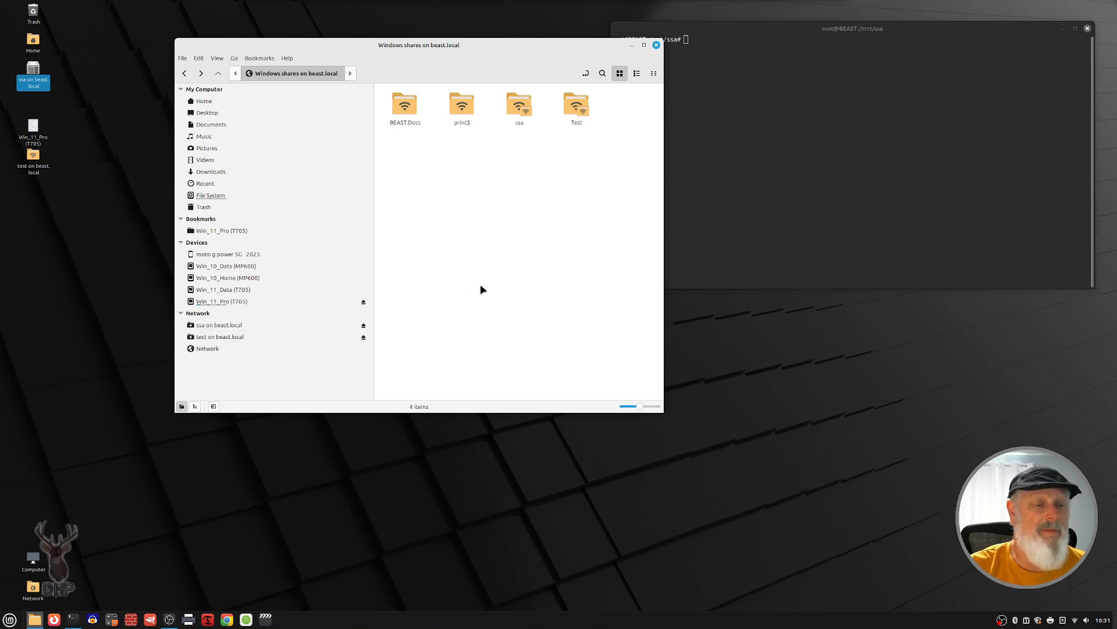
Step: Search Software Manager for samba to check which Samba packages are installed, and close it
{"action": "left_click", "coordinate": [248, 620]}
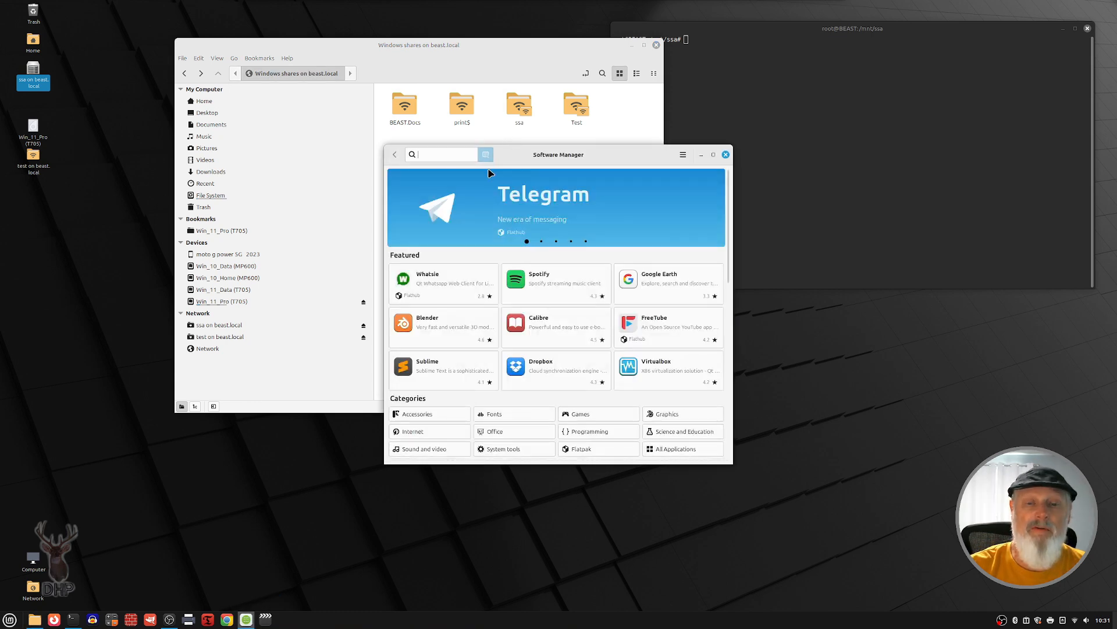
{"action": "type", "text": "samba"}
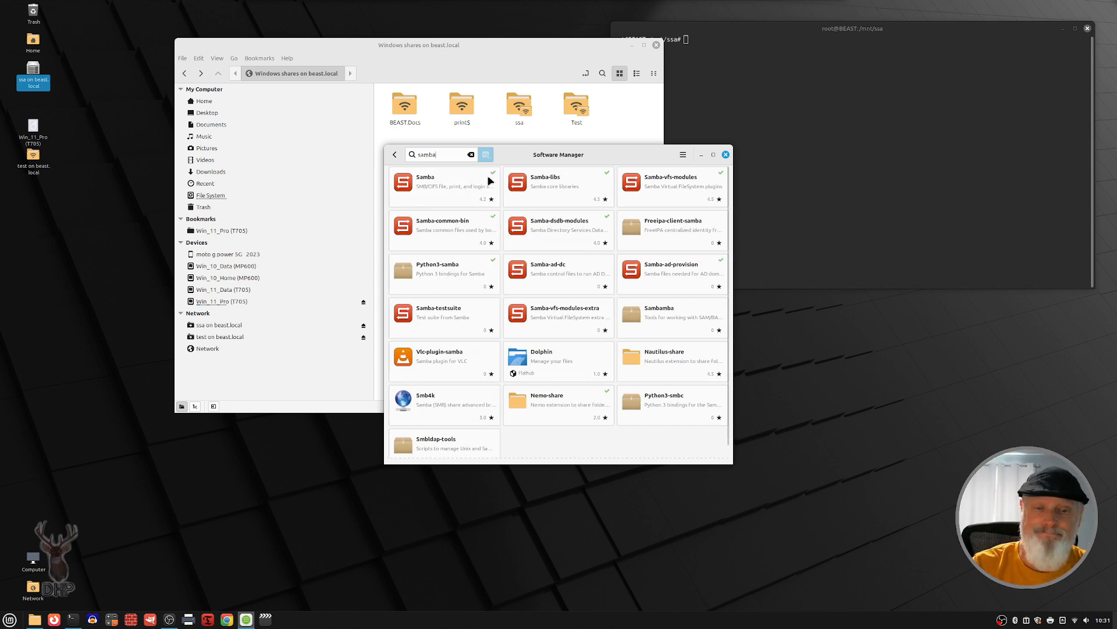
{"action": "left_click", "coordinate": [726, 155]}
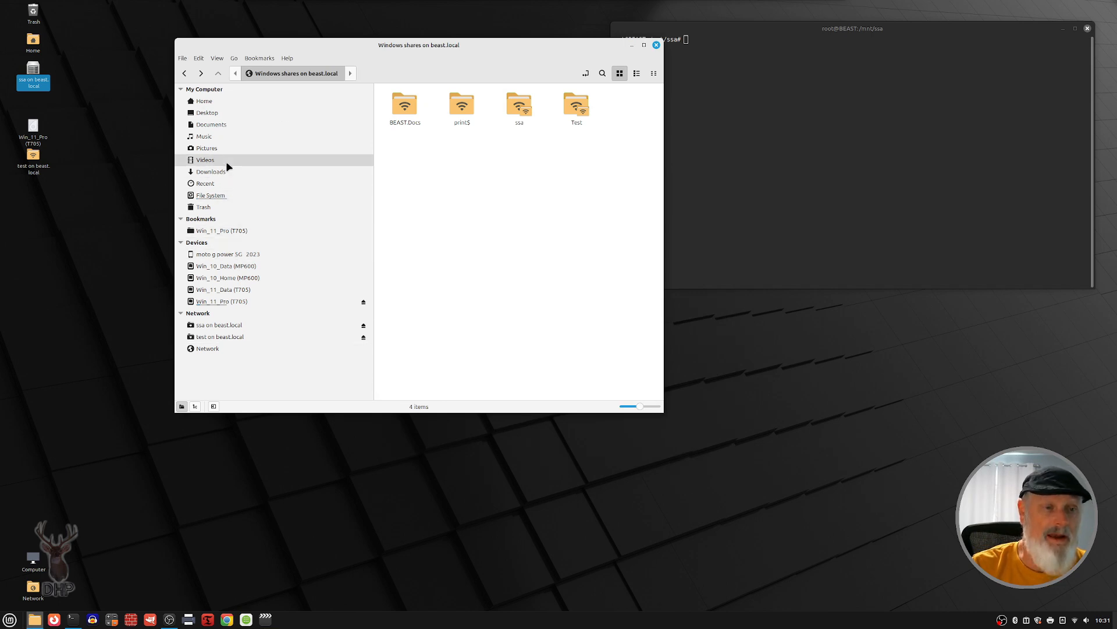
Step: Leave the beast.local shares and go to the home folder by way of Documents
{"action": "left_click", "coordinate": [230, 125]}
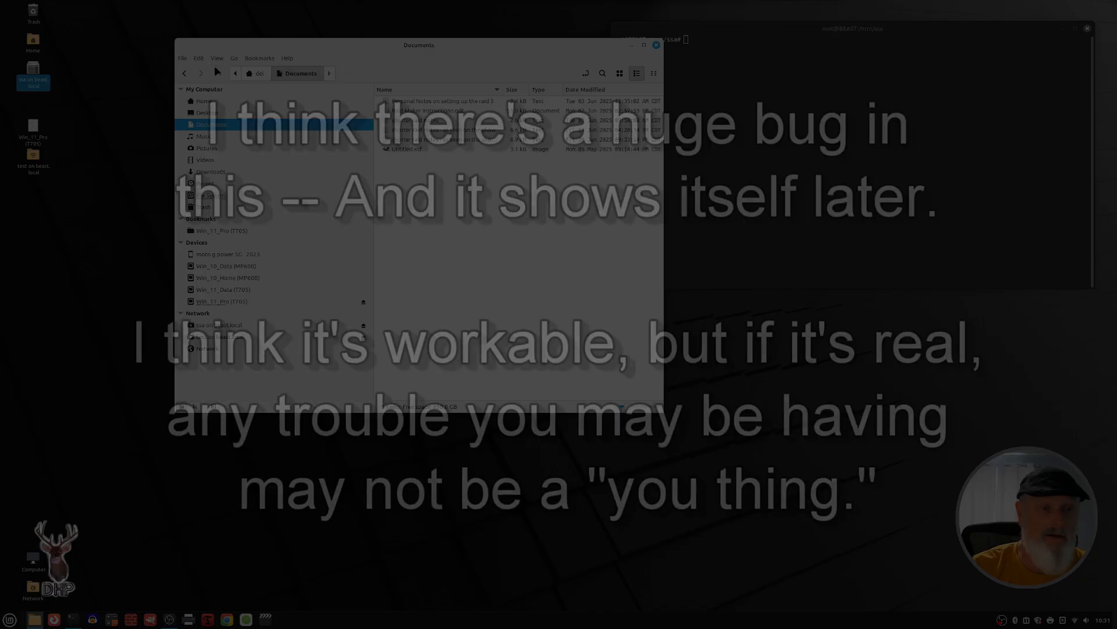
{"action": "left_click", "coordinate": [219, 74]}
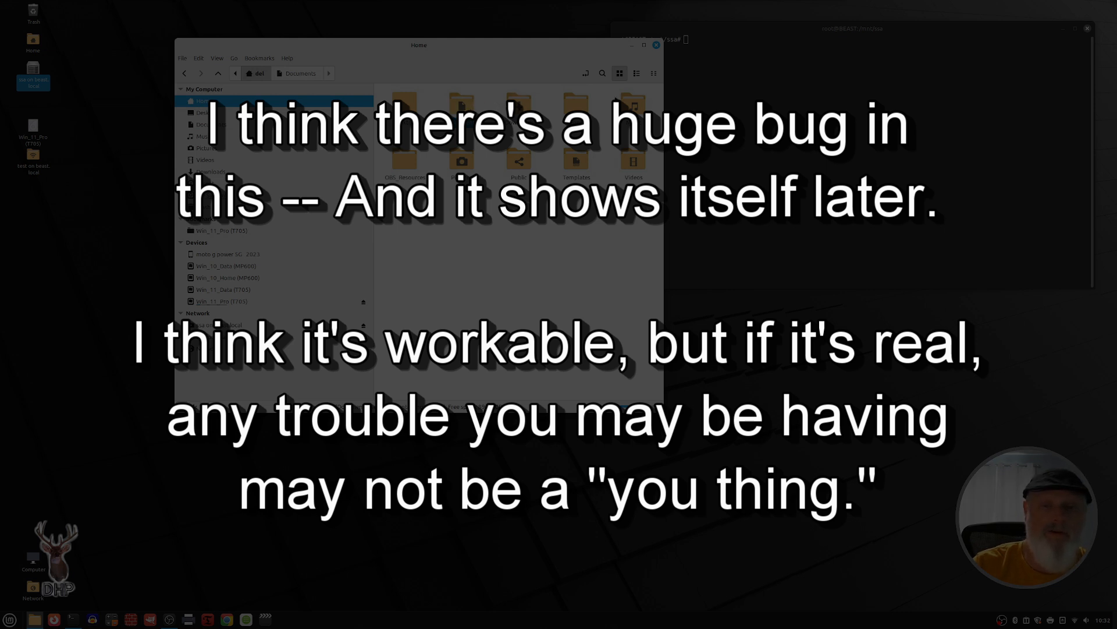
{"action": "right_click", "coordinate": [464, 110]}
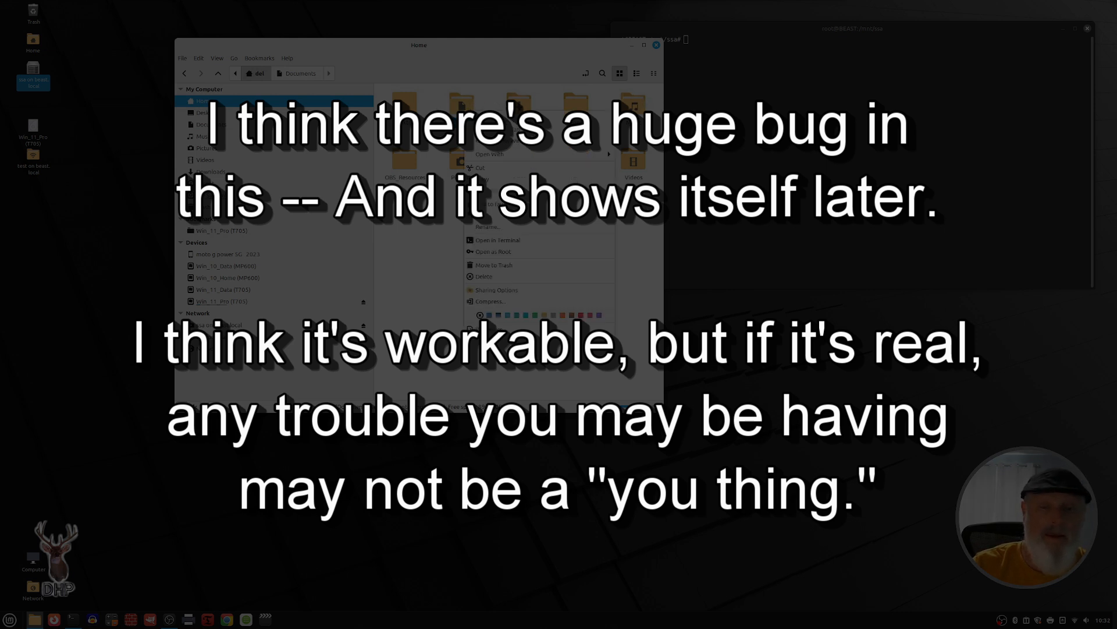
{"action": "left_click", "coordinate": [499, 290]}
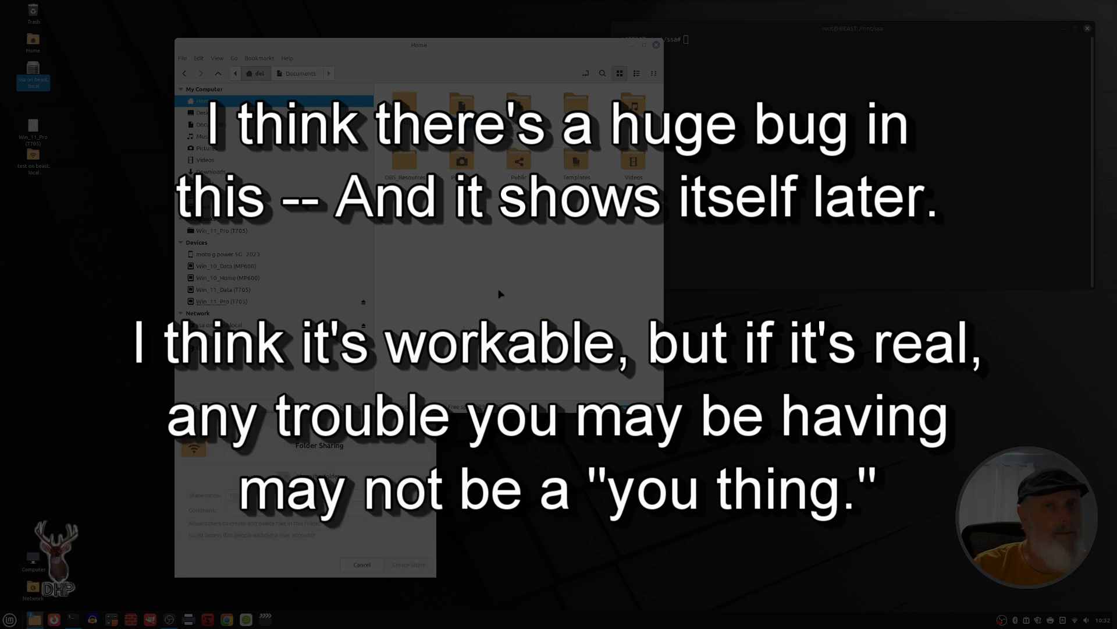
{"action": "left_click_drag", "start_coordinate": [358, 421], "coordinate": [532, 147]}
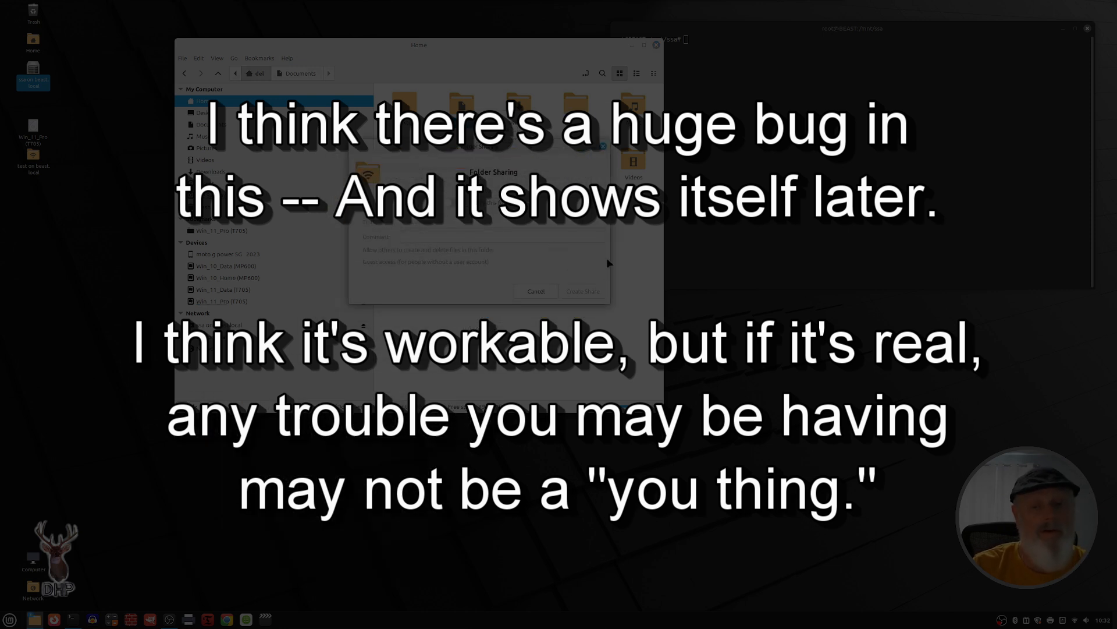
{"action": "left_click", "coordinate": [538, 294]}
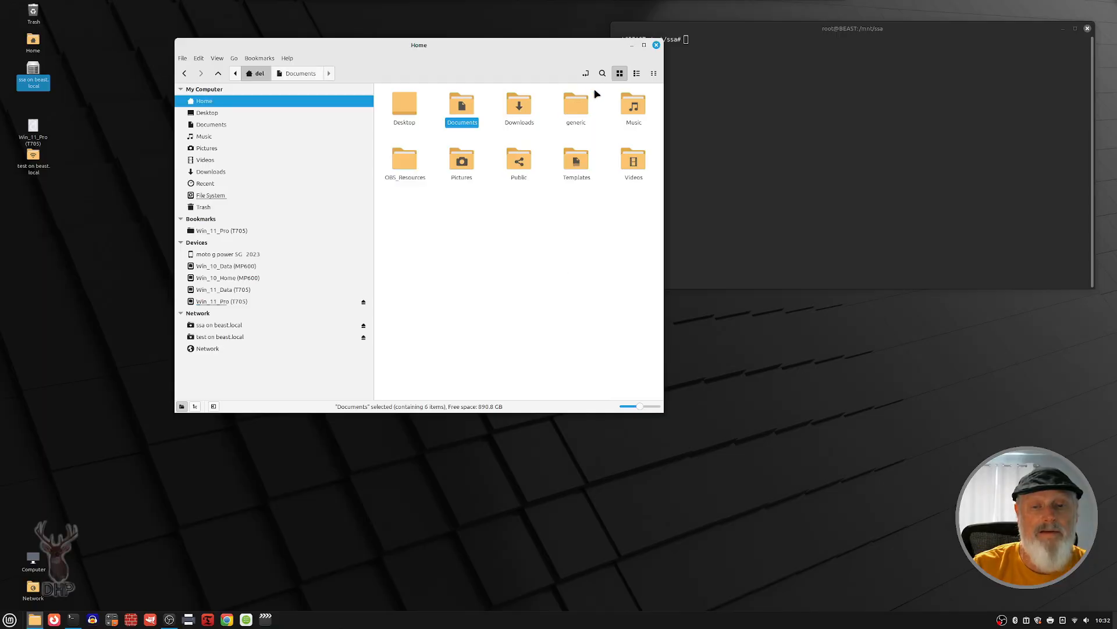
Step: Enable sharing for the home folder's Music folder and add the share comment Music on the BEAST
{"action": "right_click", "coordinate": [622, 105]}
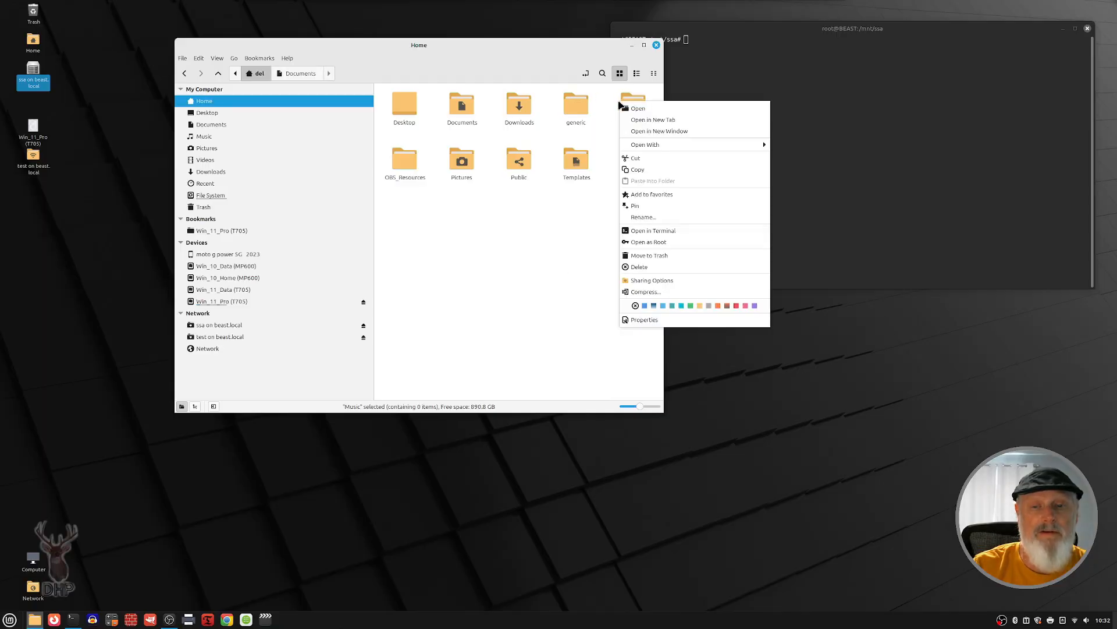
{"action": "left_click", "coordinate": [655, 281]}
{"action": "left_click_drag", "start_coordinate": [299, 423], "coordinate": [467, 113]}
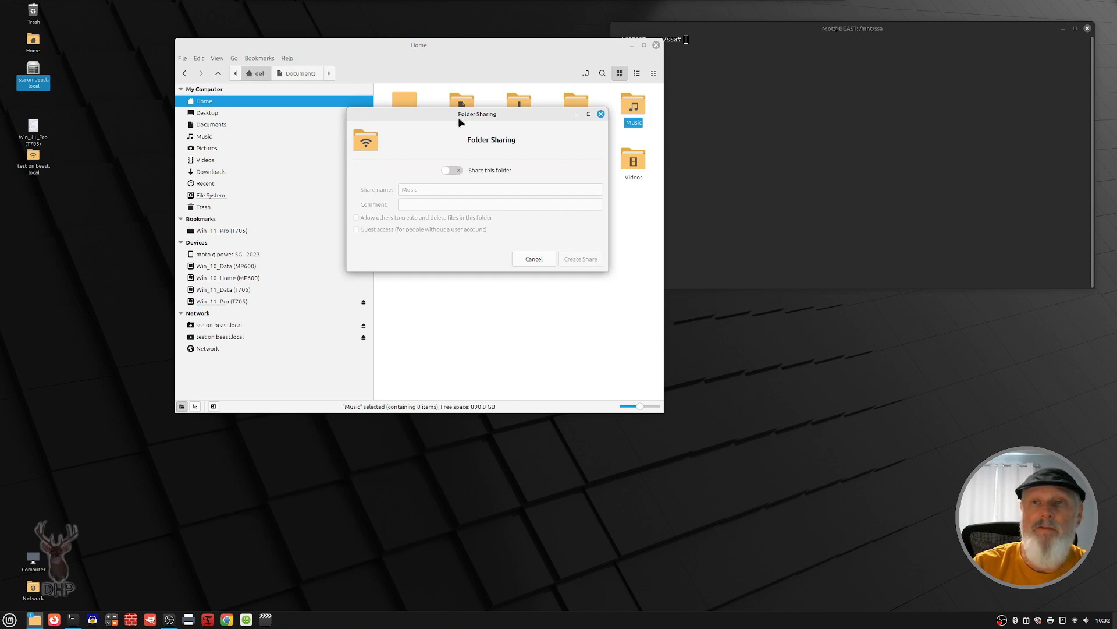
{"action": "left_click", "coordinate": [457, 170]}
{"action": "left_click", "coordinate": [442, 189]}
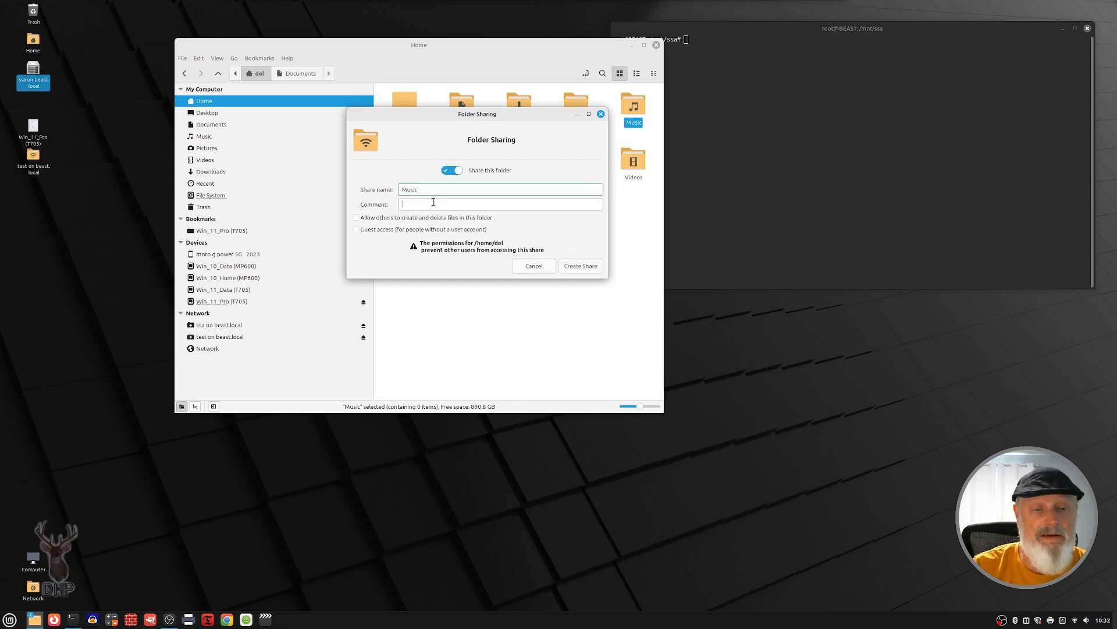
{"action": "left_click", "coordinate": [433, 202]}
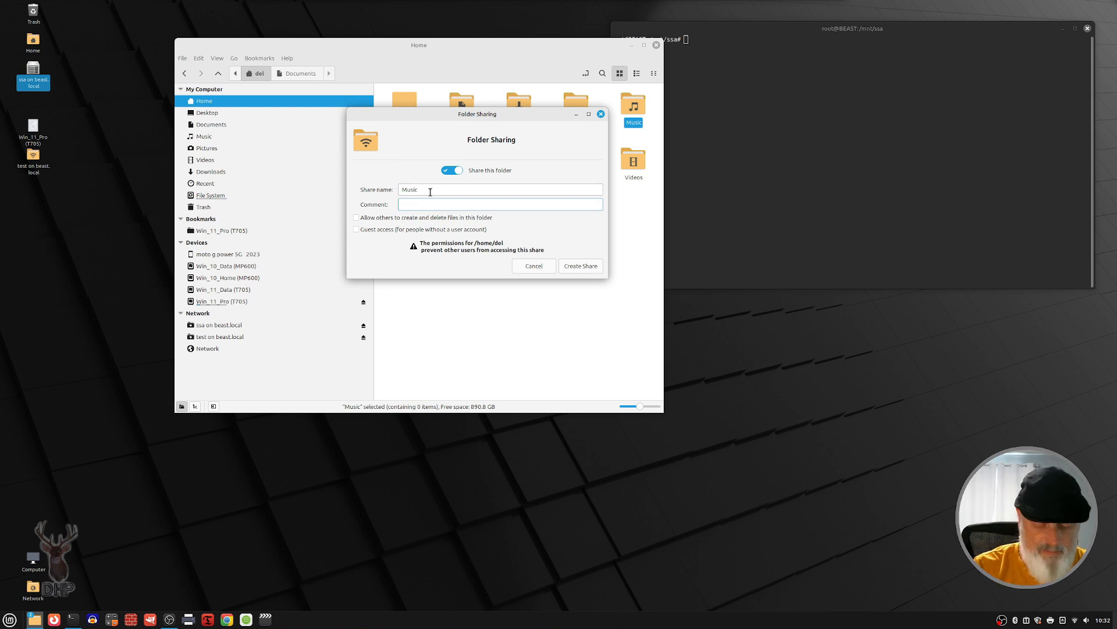
{"action": "type", "text": "Music on the B"}
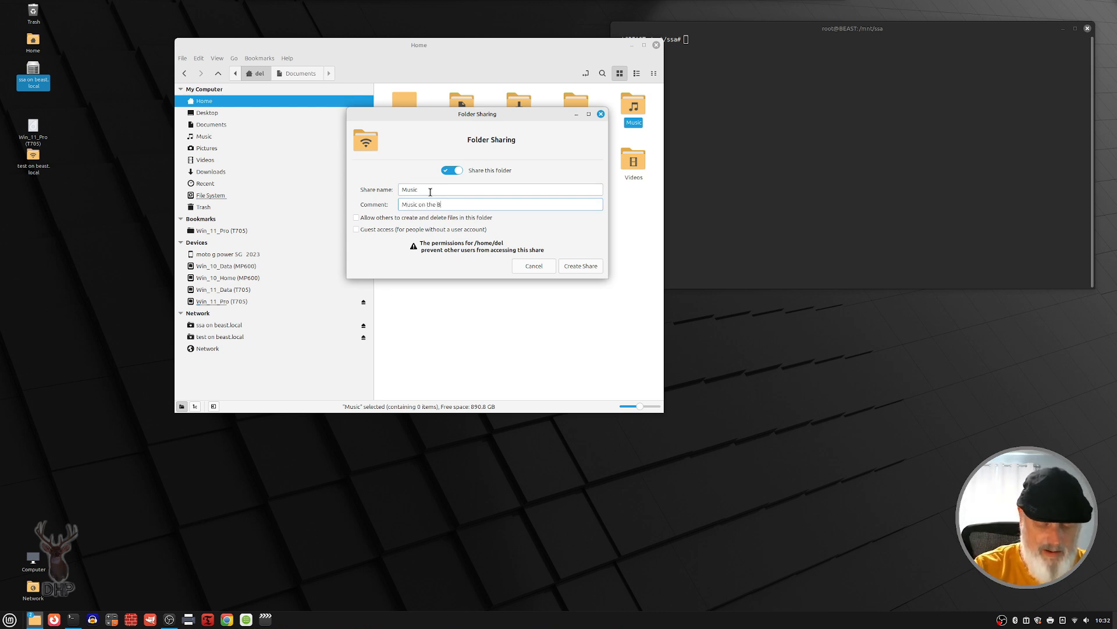
{"action": "type", "text": "T"}
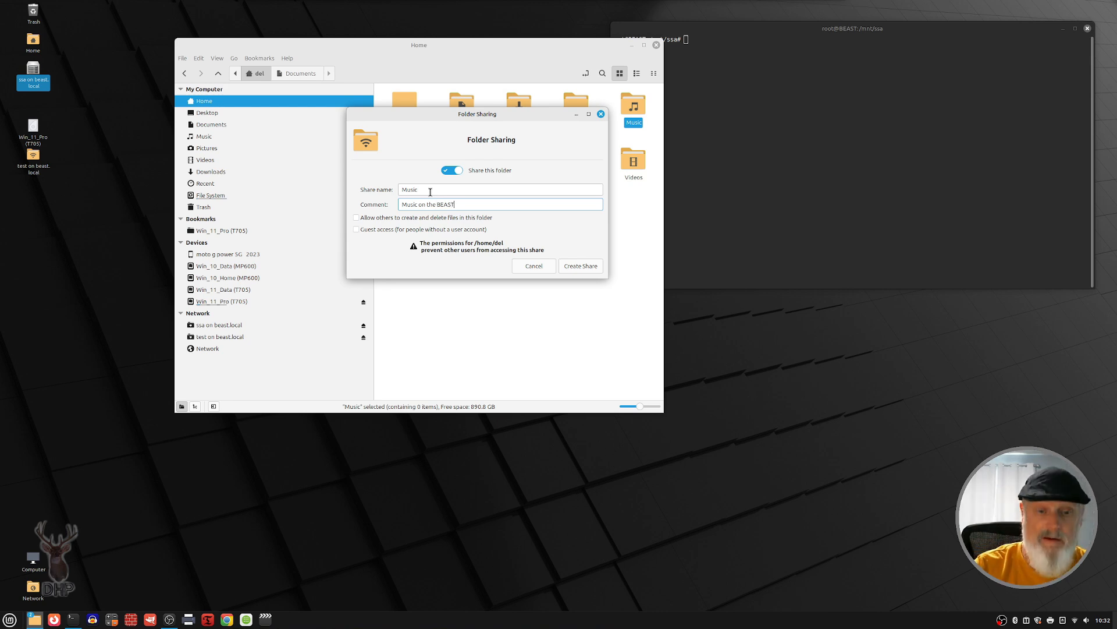
Step: Allow others to create and delete files, allow guest access, and create the Music share with the needed permissions added automatically
{"action": "left_click", "coordinate": [357, 217]}
{"action": "left_click", "coordinate": [357, 229]}
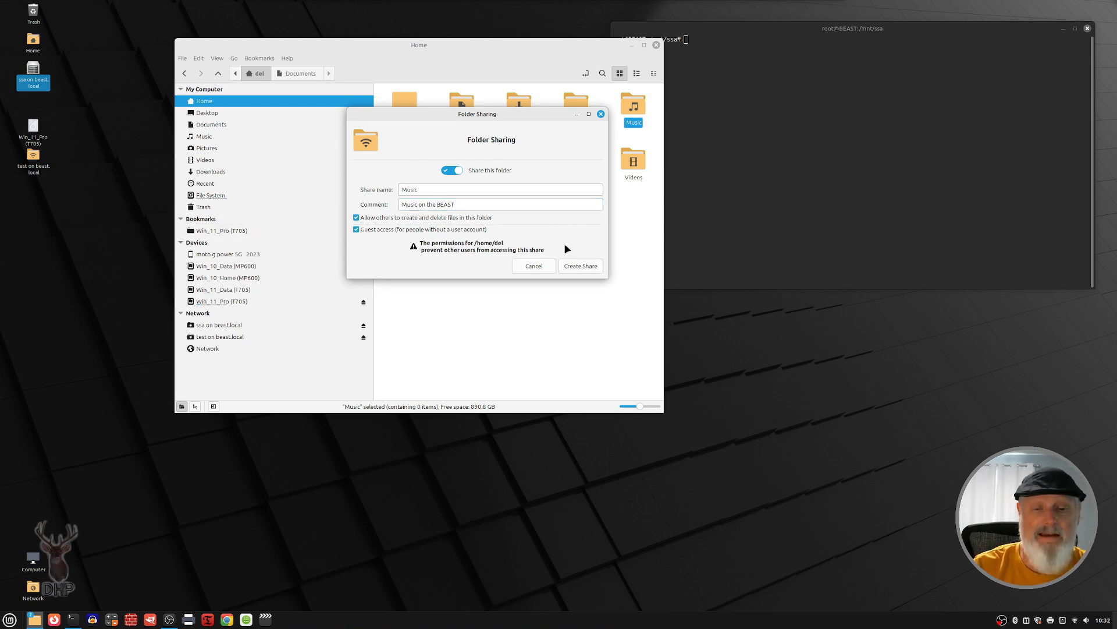
{"action": "left_click", "coordinate": [586, 270]}
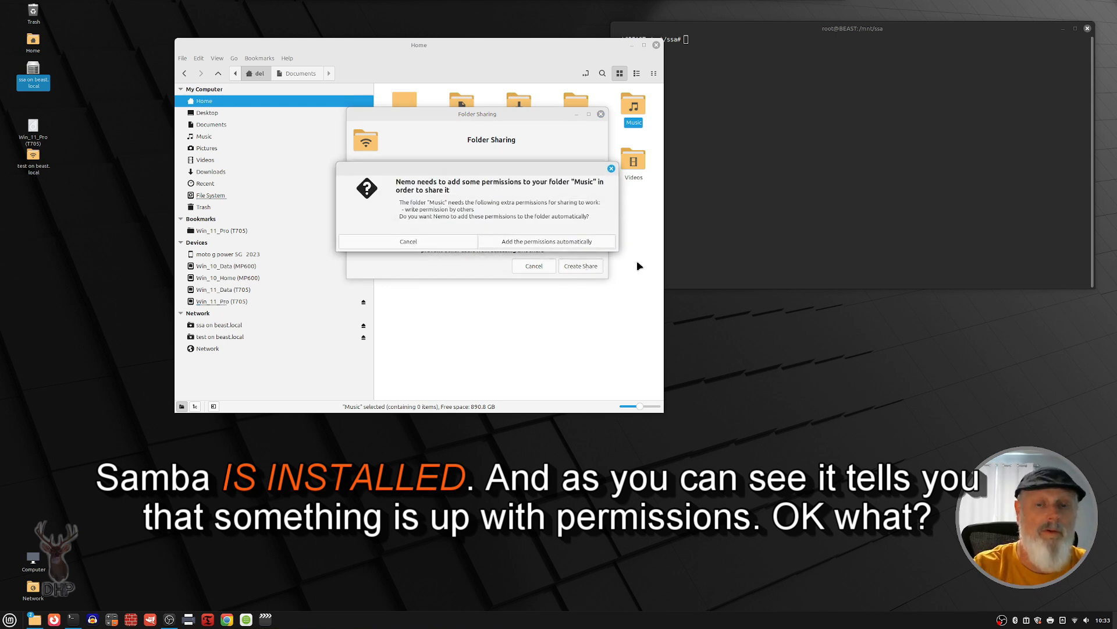
{"action": "left_click", "coordinate": [555, 242]}
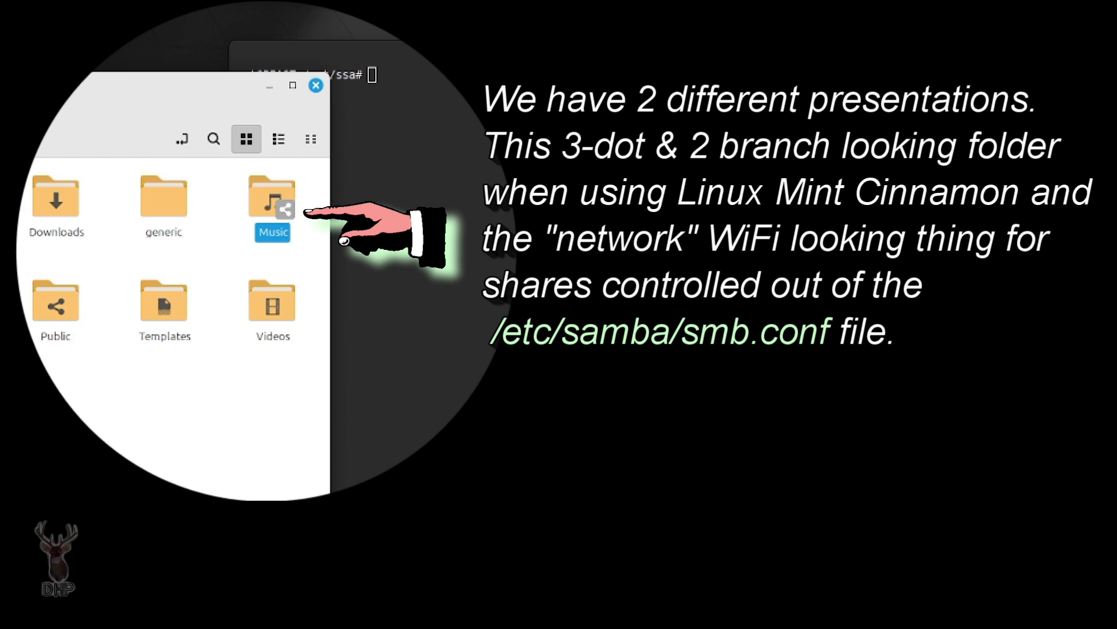
Step: Move the file manager clear of the terminal and open /etc/samba/smb.conf there in nano
{"action": "left_click_drag", "start_coordinate": [174, 85], "coordinate": [23, 49]}
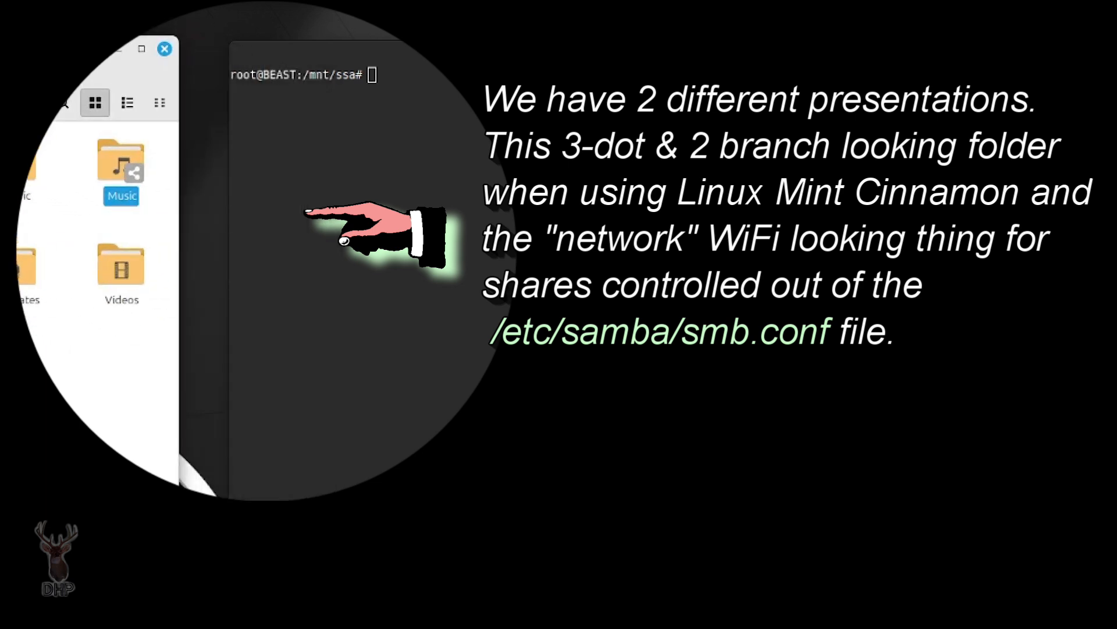
{"action": "right_click", "coordinate": [319, 184]}
{"action": "left_click", "coordinate": [375, 148]}
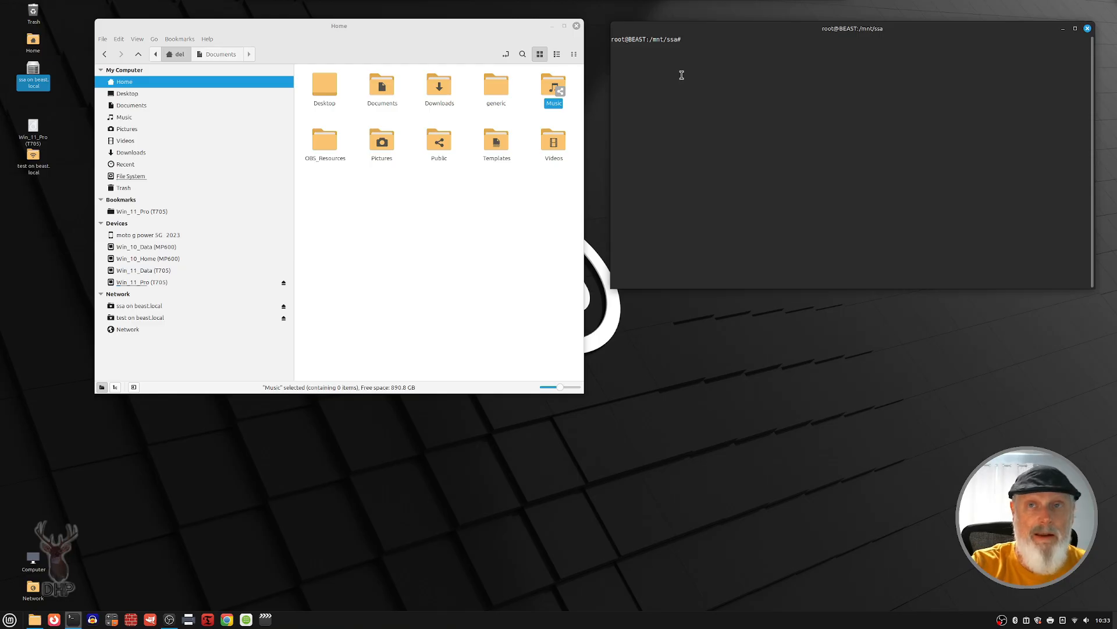
{"action": "type", "text": "nano /etc/samba/smb.conf"}
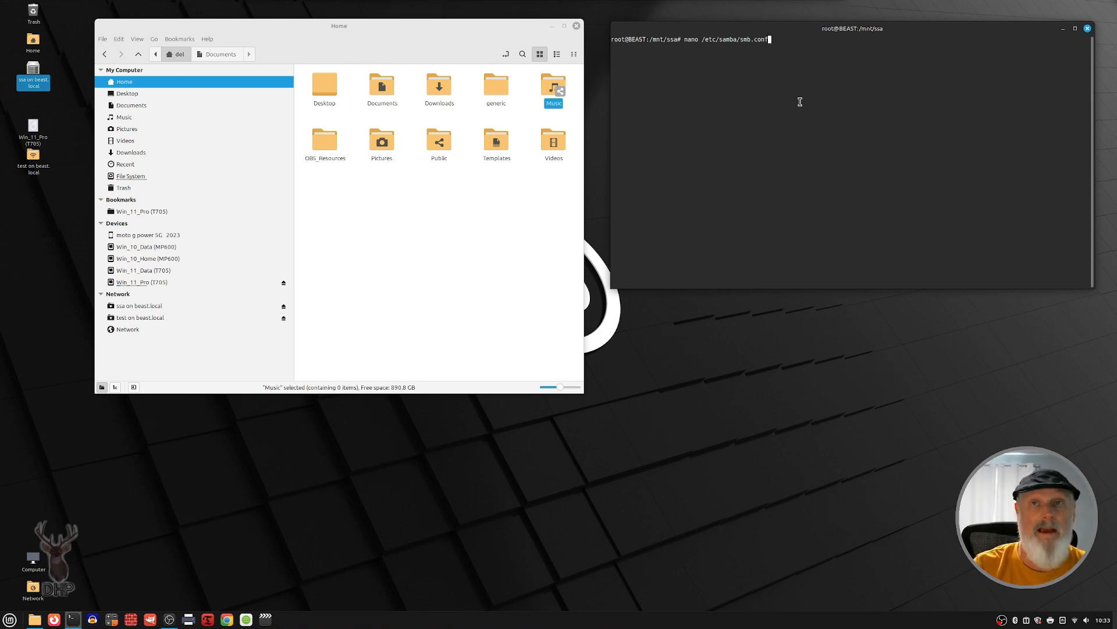
{"action": "key", "text": "Return"}
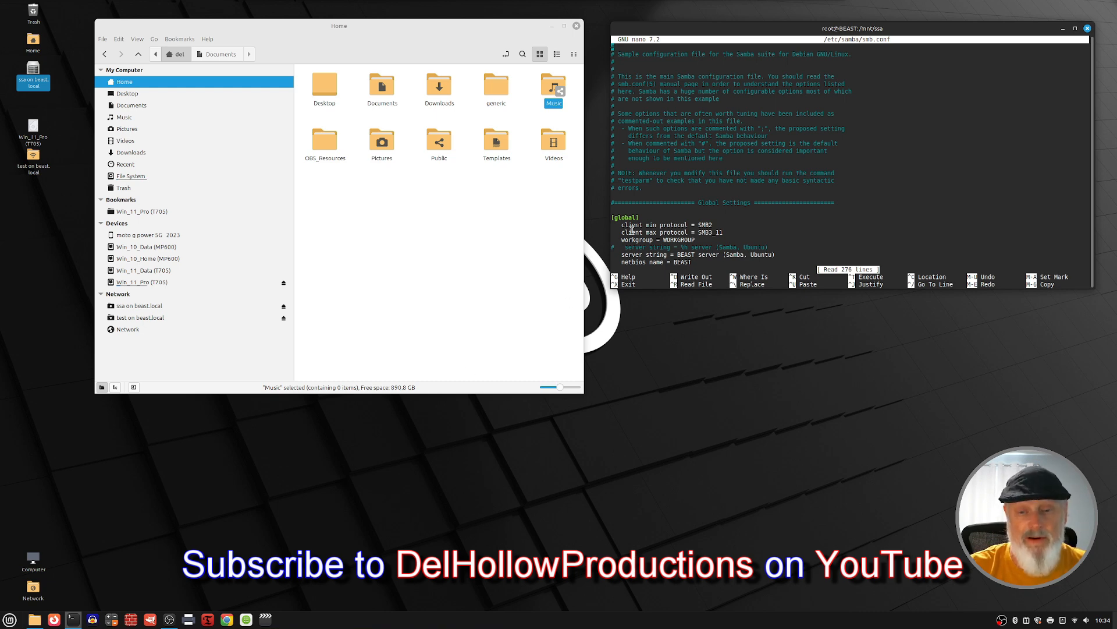
Step: Highlight the client min and max protocol lines and the workgroup value in the global section of smb.conf
{"action": "left_click_drag", "start_coordinate": [727, 233], "coordinate": [623, 227]}
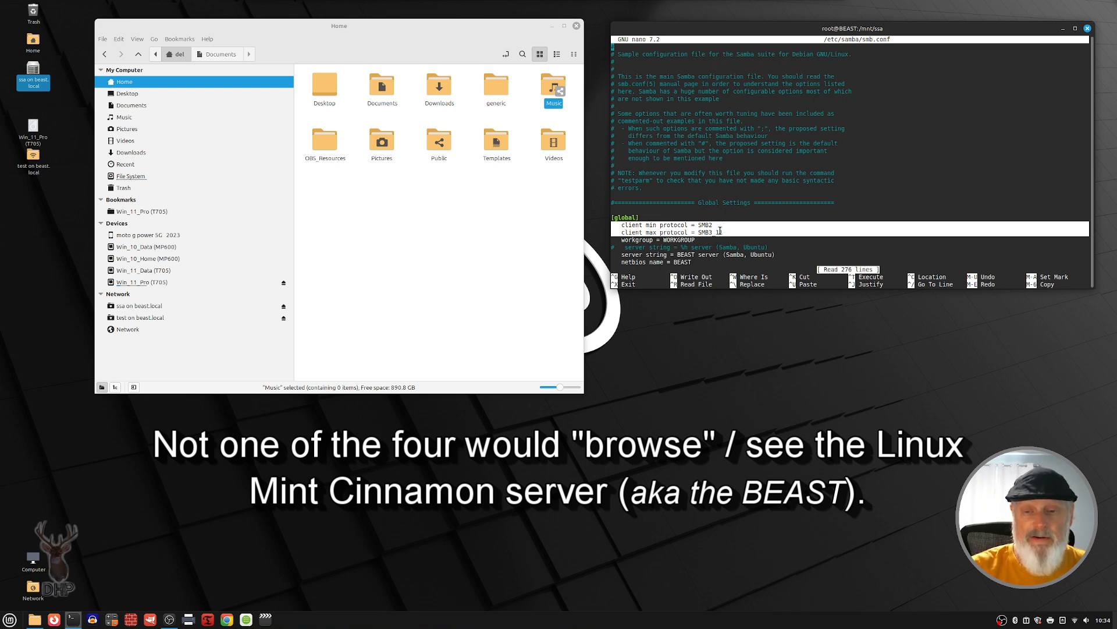
{"action": "left_click", "coordinate": [757, 216]}
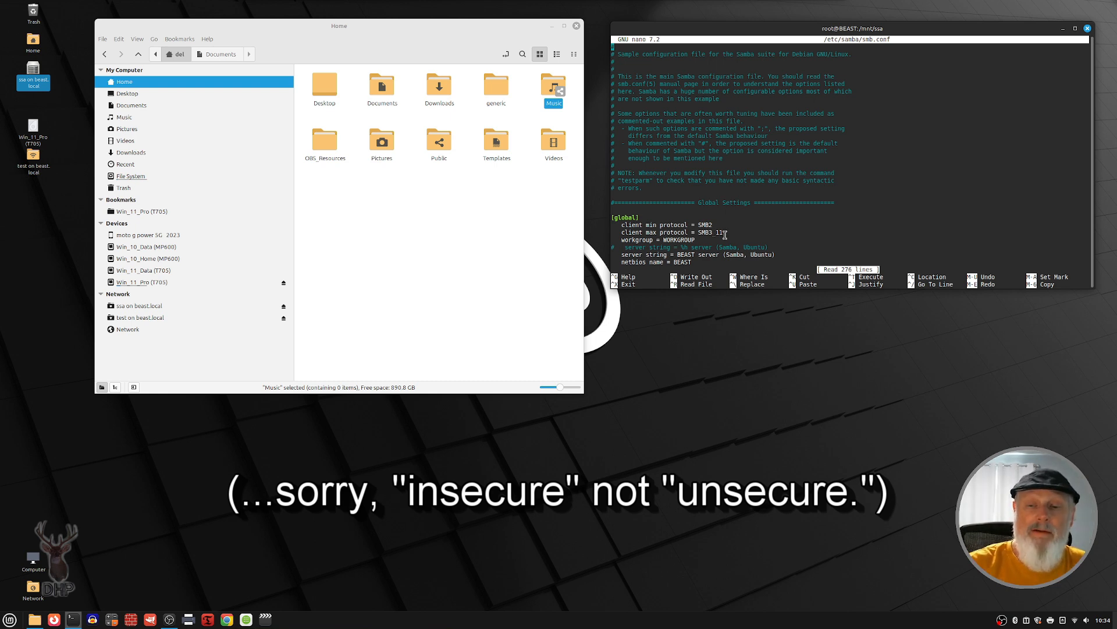
{"action": "left_click_drag", "start_coordinate": [726, 235], "coordinate": [593, 228]}
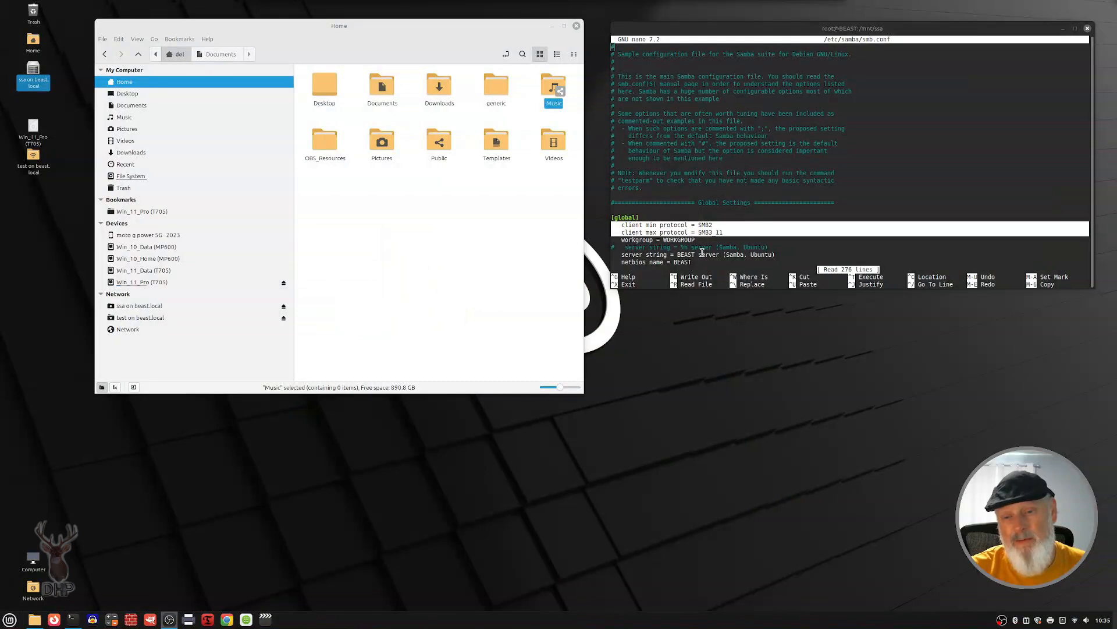
{"action": "left_click", "coordinate": [704, 240]}
{"action": "left_click_drag", "start_coordinate": [705, 238], "coordinate": [665, 237]}
Step: Browse the network in the file manager and pick out the CDTS-14, DHE-324 and DHCC-24 computers
{"action": "left_click", "coordinate": [392, 204]}
{"action": "left_click", "coordinate": [140, 330]}
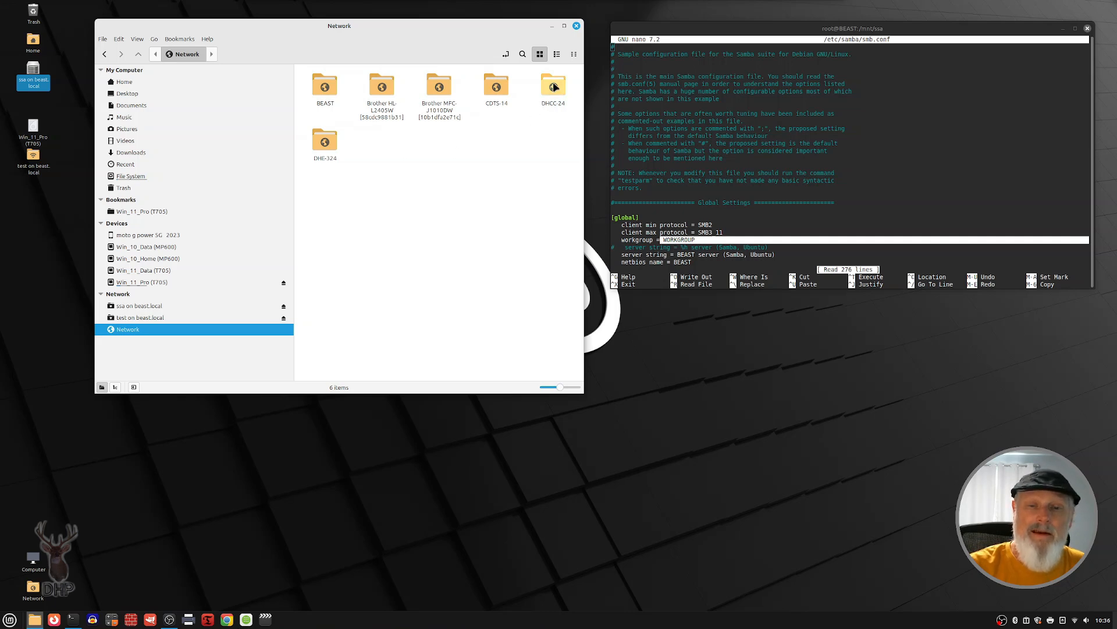
{"action": "left_click", "coordinate": [501, 94]}
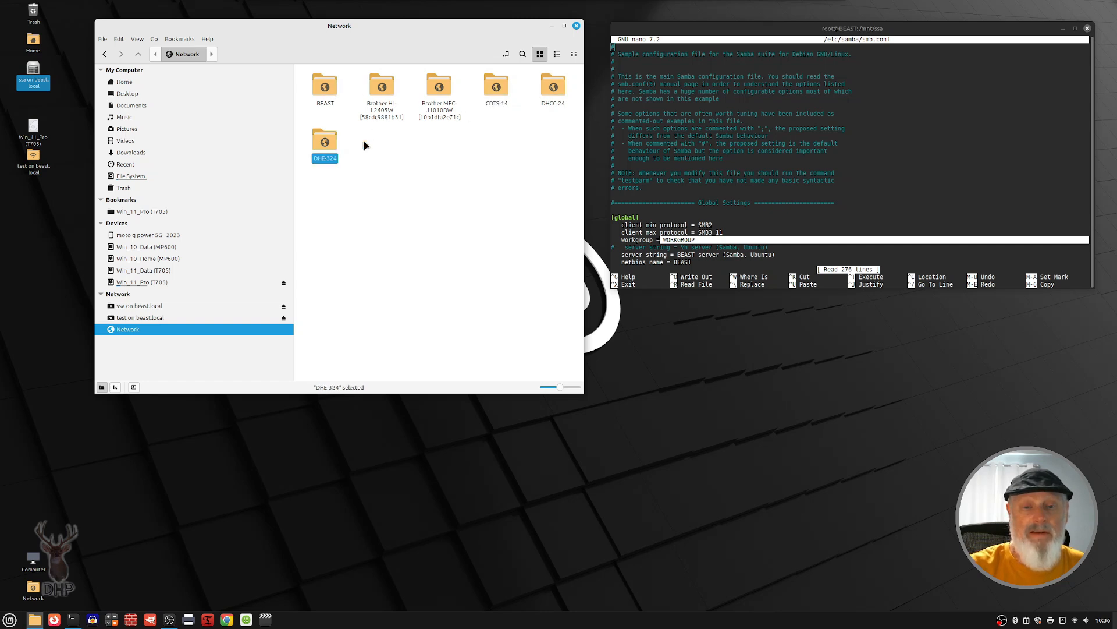
{"action": "key", "text": "Right"}
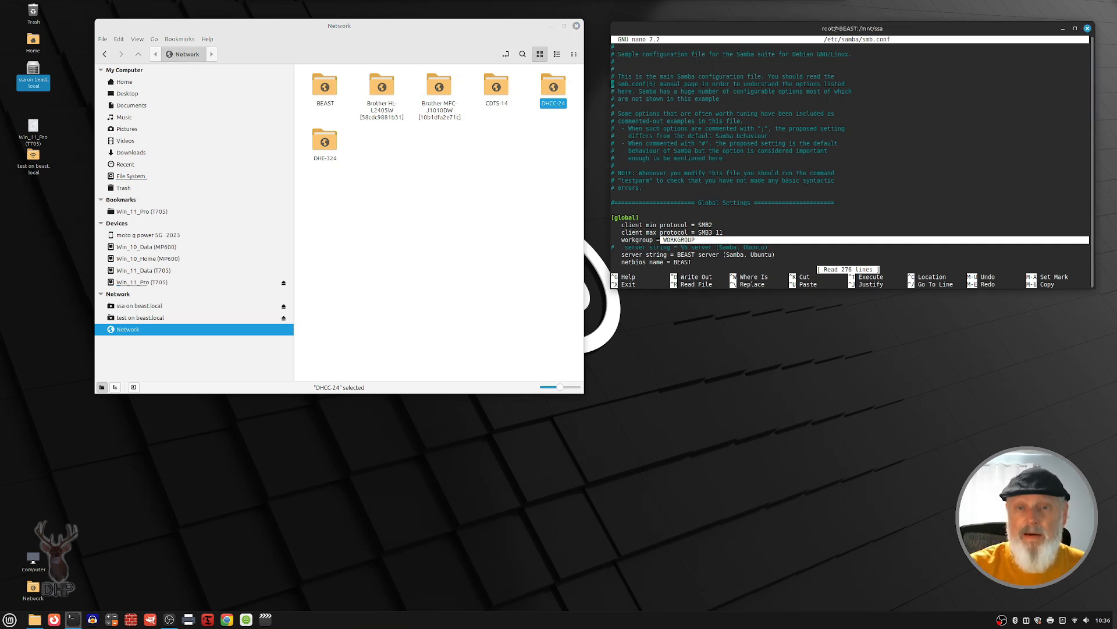
Step: Examine the rest of smb.conf from the server string and netbios name through the share definitions and printer sections
{"action": "key", "text": "Down"}
{"action": "key", "text": "Down"}
{"action": "key", "text": "Down"}
{"action": "key", "text": "Down"}
{"action": "key", "text": "Down"}
{"action": "key", "text": "Down"}
{"action": "key", "text": "Down"}
{"action": "key", "text": "Down"}
{"action": "key", "text": "Down"}
{"action": "key", "text": "Down"}
{"action": "key", "text": "Down"}
{"action": "key", "text": "Down"}
{"action": "key", "text": "Down"}
{"action": "key", "text": "Down"}
{"action": "key", "text": "Down"}
{"action": "key", "text": "Down"}
{"action": "key", "text": "Down"}
{"action": "key", "text": "Down"}
{"action": "key", "text": "Down"}
{"action": "key", "text": "Down"}
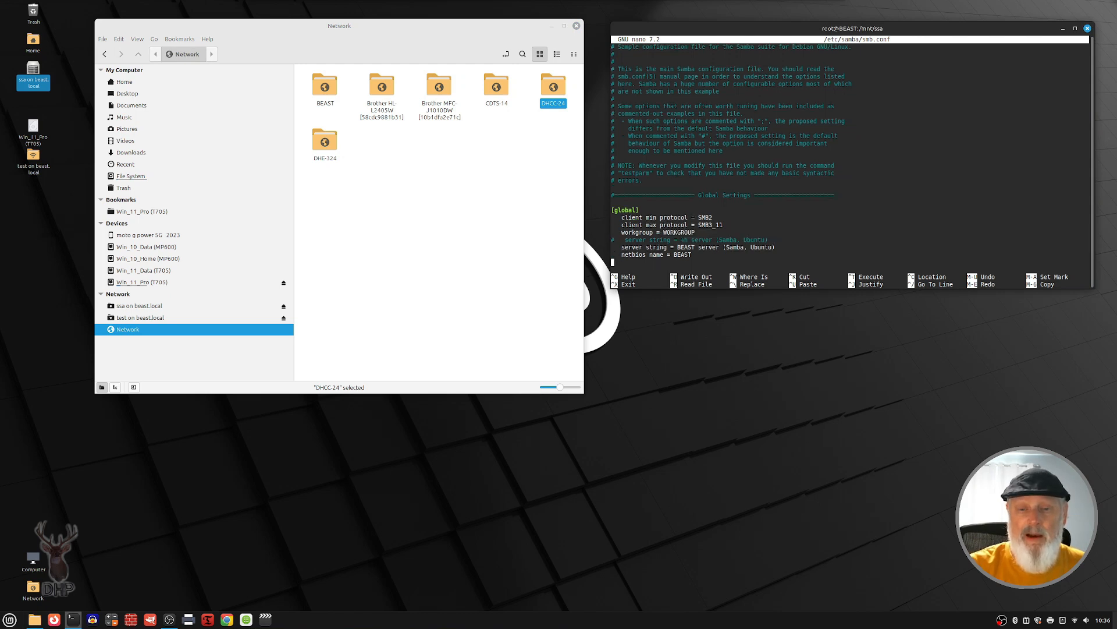
{"action": "key", "text": "Down"}
{"action": "key", "text": "Down"}
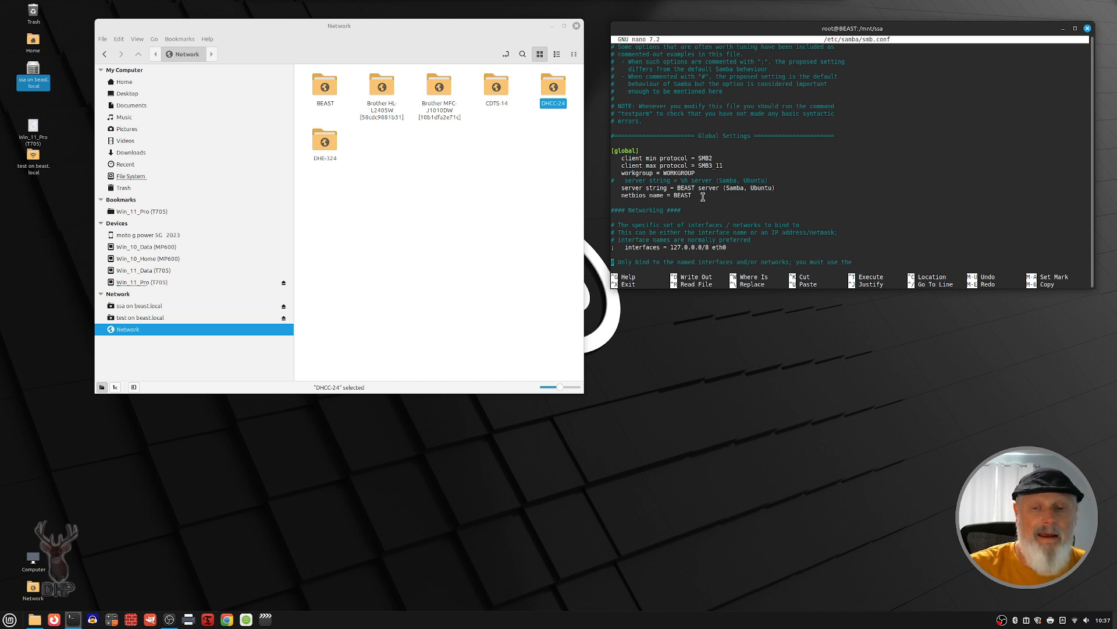
{"action": "key", "text": "Down"}
{"action": "key", "text": "Down"}
{"action": "key", "text": "Down"}
{"action": "key", "text": "Down"}
{"action": "key", "text": "Down"}
{"action": "key", "text": "Down"}
{"action": "key", "text": "Down"}
{"action": "key", "text": "Down"}
{"action": "key", "text": "Down"}
{"action": "key", "text": "Down"}
{"action": "key", "text": "Down"}
{"action": "key", "text": "Down"}
{"action": "key", "text": "Down"}
{"action": "key", "text": "Down"}
{"action": "key", "text": "Down"}
{"action": "key", "text": "Down"}
{"action": "key", "text": "Down"}
{"action": "key", "text": "Down"}
{"action": "key", "text": "Down"}
{"action": "key", "text": "Down"}
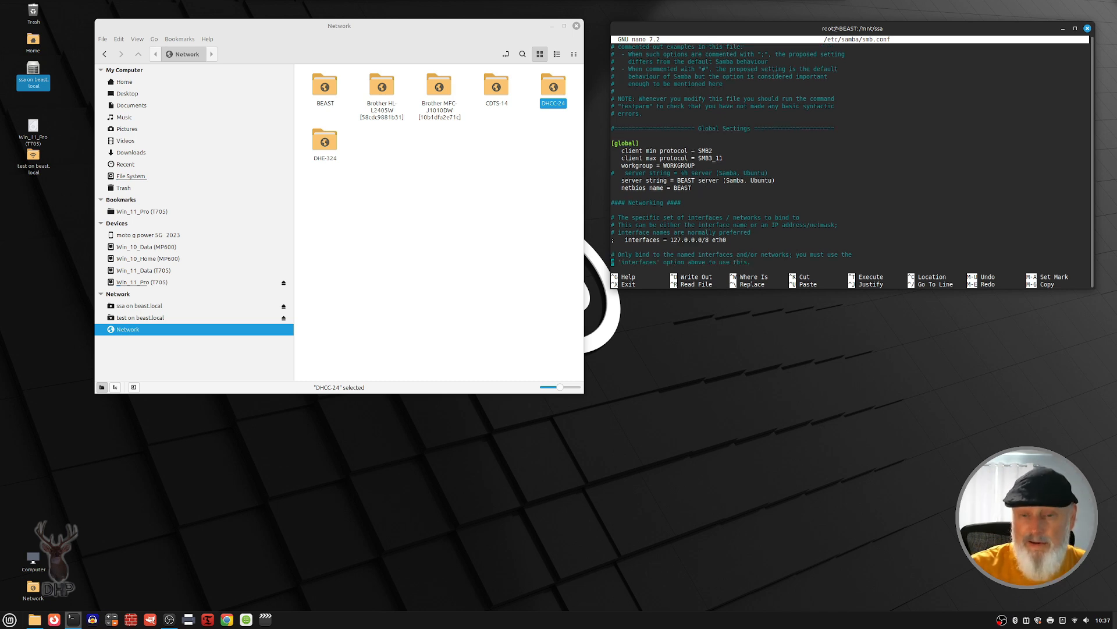
{"action": "key", "text": "Down"}
{"action": "key", "text": "Down"}
{"action": "key", "text": "Down"}
{"action": "key", "text": "Down"}
{"action": "key", "text": "Down"}
{"action": "key", "text": "Down"}
{"action": "key", "text": "Down"}
{"action": "key", "text": "Down"}
{"action": "key", "text": "Down"}
{"action": "key", "text": "Down"}
{"action": "key", "text": "Down"}
{"action": "key", "text": "Down"}
{"action": "key", "text": "Down"}
{"action": "key", "text": "Down"}
{"action": "key", "text": "Down"}
{"action": "key", "text": "Down"}
{"action": "key", "text": "Down"}
{"action": "key", "text": "Down"}
{"action": "key", "text": "Down"}
{"action": "key", "text": "Down"}
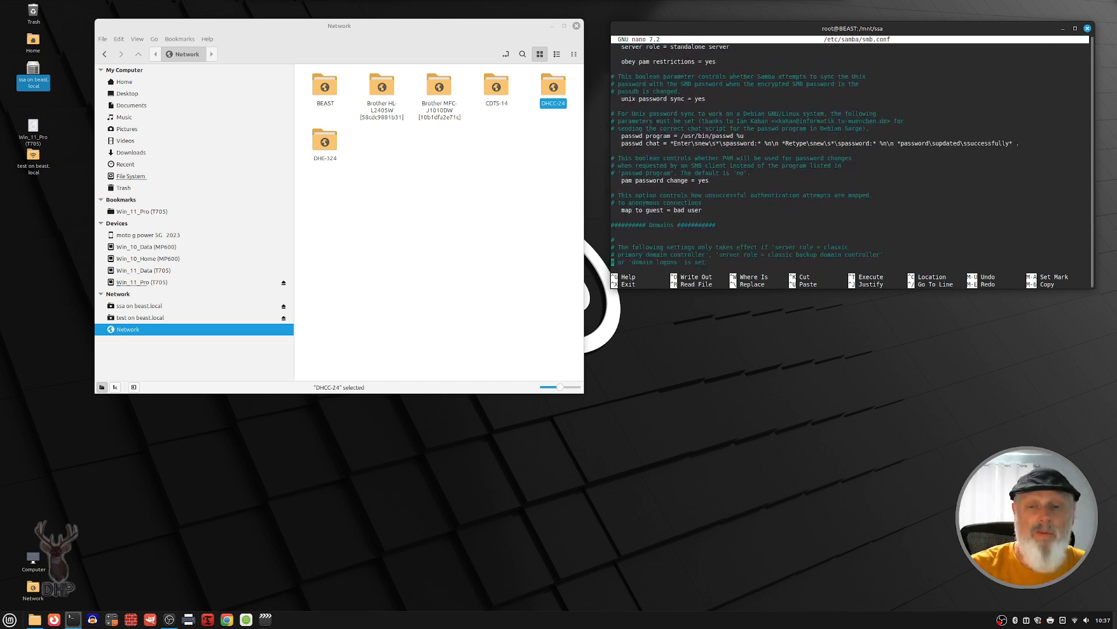
{"action": "key", "text": "Down"}
{"action": "key", "text": "Down"}
{"action": "key", "text": "Down"}
{"action": "key", "text": "Down"}
{"action": "key", "text": "Down"}
{"action": "key", "text": "Down"}
{"action": "key", "text": "Down"}
{"action": "key", "text": "Down"}
{"action": "key", "text": "Down"}
{"action": "key", "text": "Down"}
{"action": "key", "text": "Down"}
{"action": "key", "text": "Down"}
{"action": "key", "text": "Down"}
{"action": "key", "text": "Down"}
{"action": "key", "text": "Down"}
{"action": "key", "text": "Down"}
{"action": "key", "text": "Down"}
{"action": "key", "text": "Down"}
{"action": "key", "text": "Down"}
{"action": "key", "text": "Down"}
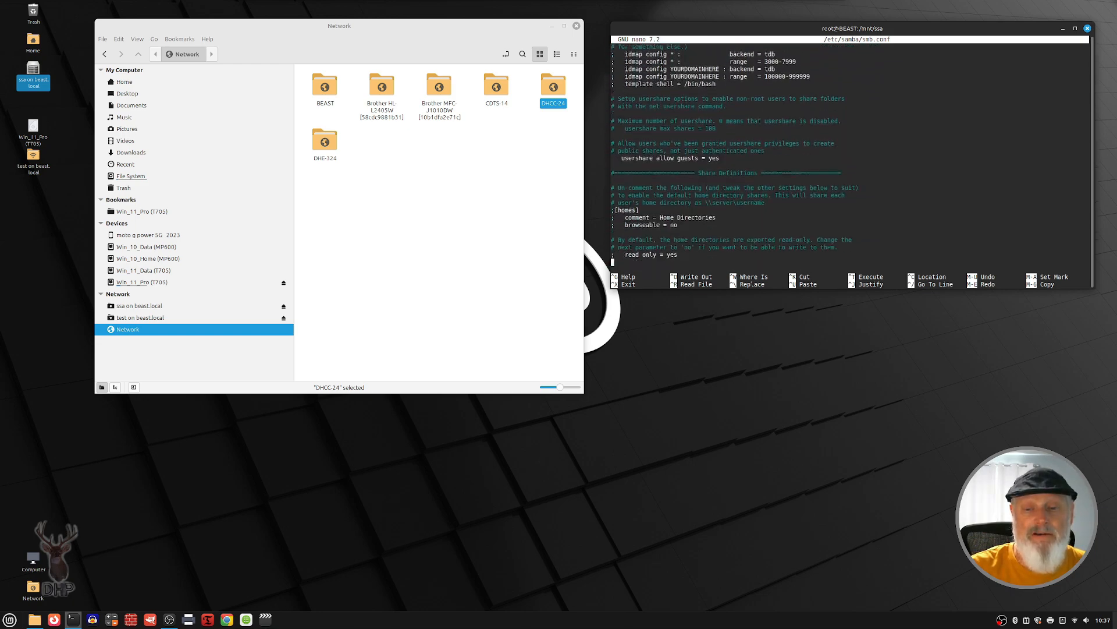
{"action": "key", "text": "Down"}
{"action": "key", "text": "Down"}
{"action": "key", "text": "Down"}
{"action": "key", "text": "Down"}
{"action": "key", "text": "Down"}
{"action": "key", "text": "Down"}
{"action": "key", "text": "Down"}
{"action": "key", "text": "Down"}
{"action": "key", "text": "Down"}
{"action": "key", "text": "Down"}
{"action": "key", "text": "Down"}
{"action": "key", "text": "Down"}
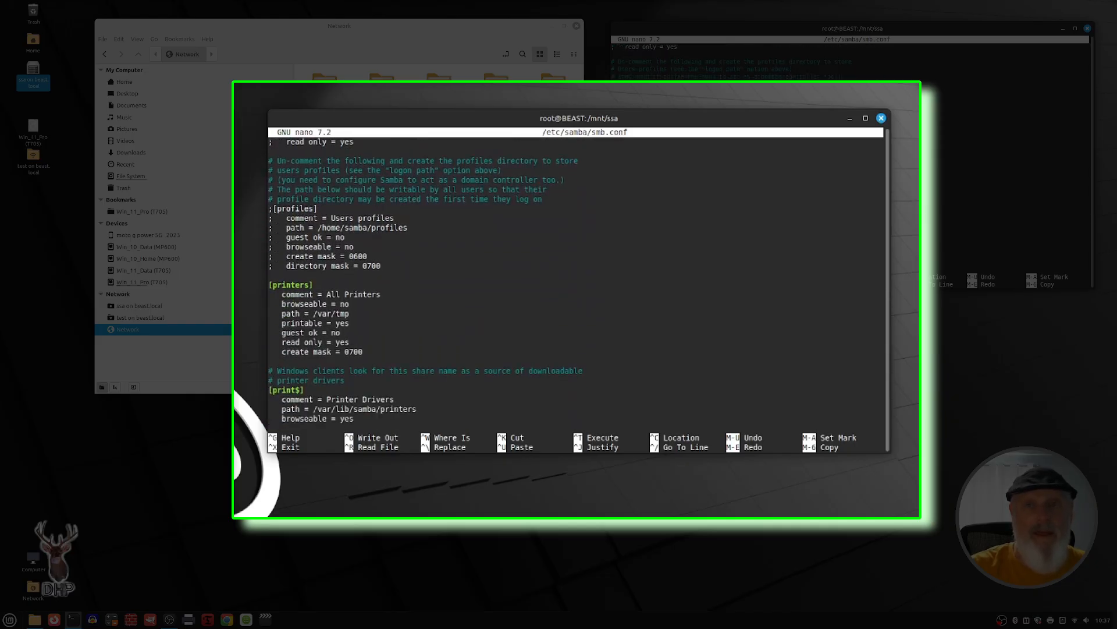
{"action": "key", "text": "Down"}
{"action": "key", "text": "Down"}
{"action": "key", "text": "Down"}
{"action": "key", "text": "Down"}
{"action": "key", "text": "Down"}
{"action": "key", "text": "Down"}
{"action": "key", "text": "Down"}
{"action": "key", "text": "Down"}
{"action": "key", "text": "Down"}
{"action": "key", "text": "Down"}
{"action": "key", "text": "Down"}
{"action": "key", "text": "Down"}
{"action": "key", "text": "Down"}
{"action": "key", "text": "Down"}
{"action": "key", "text": "Down"}
{"action": "key", "text": "Down"}
{"action": "key", "text": "Down"}
{"action": "key", "text": "Down"}
{"action": "key", "text": "Down"}
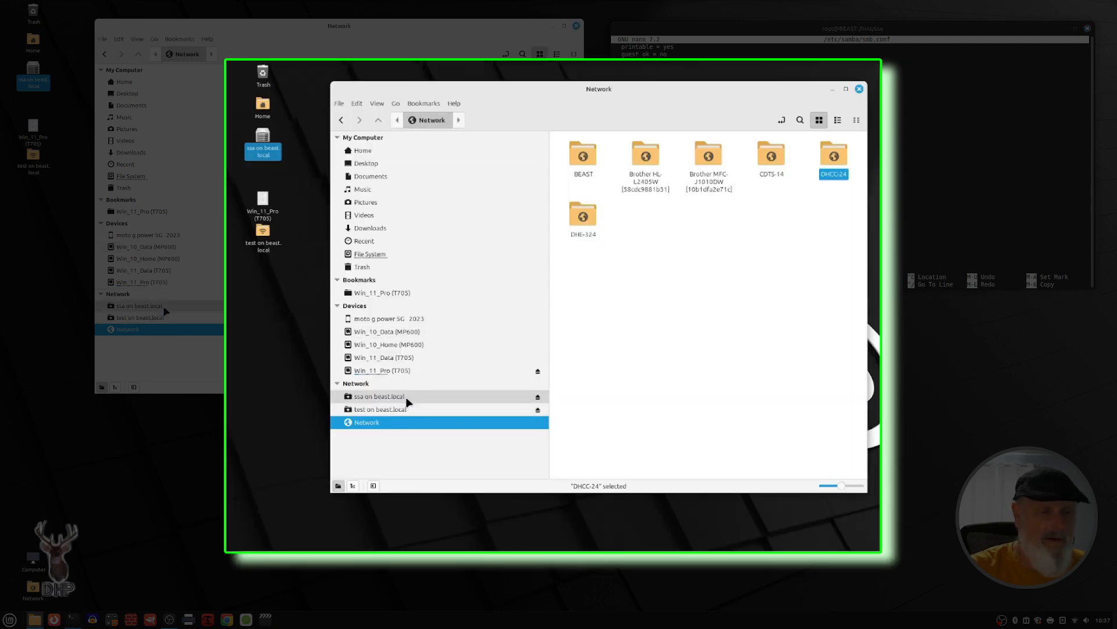
Step: Check the contents of the test on beast.local share and view the shares that BEAST offers on the network
{"action": "left_click", "coordinate": [362, 407]}
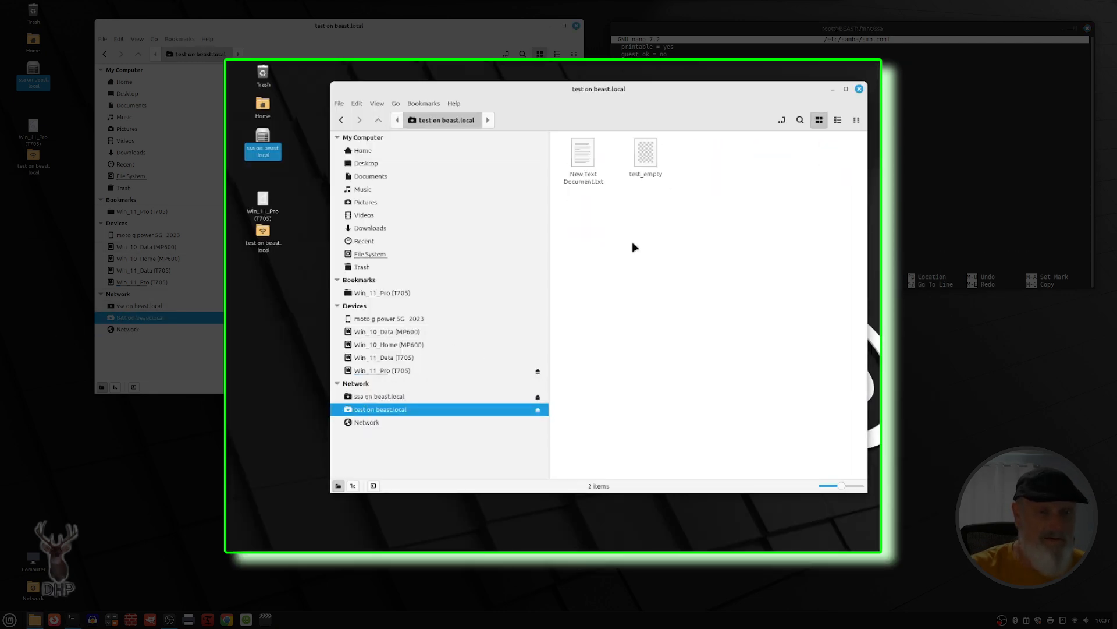
{"action": "left_click", "coordinate": [341, 121]}
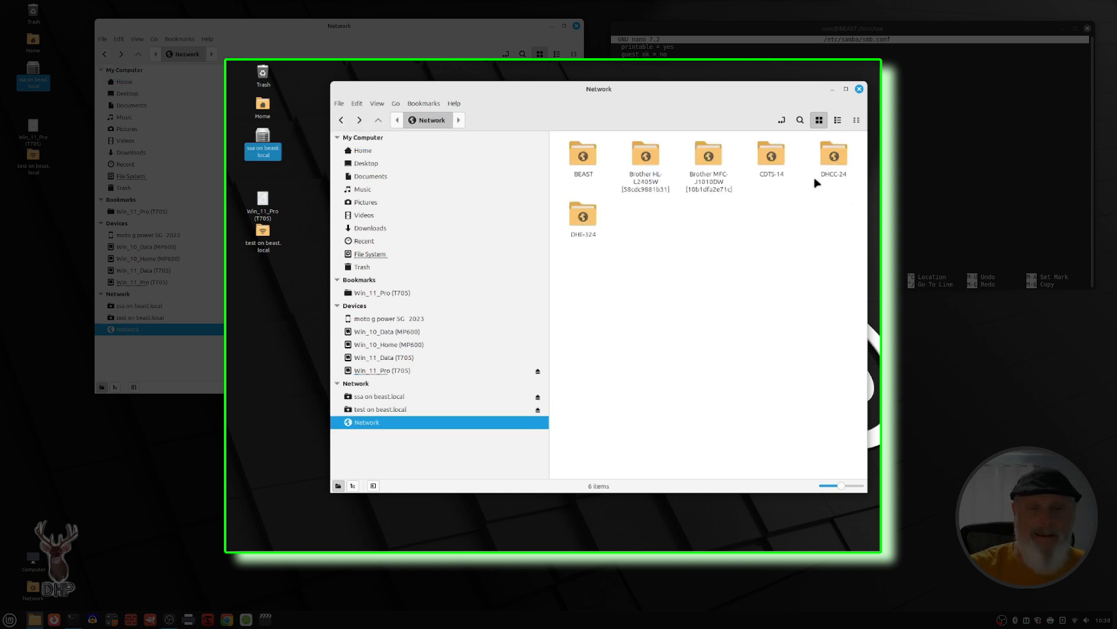
{"action": "left_click", "coordinate": [582, 158]}
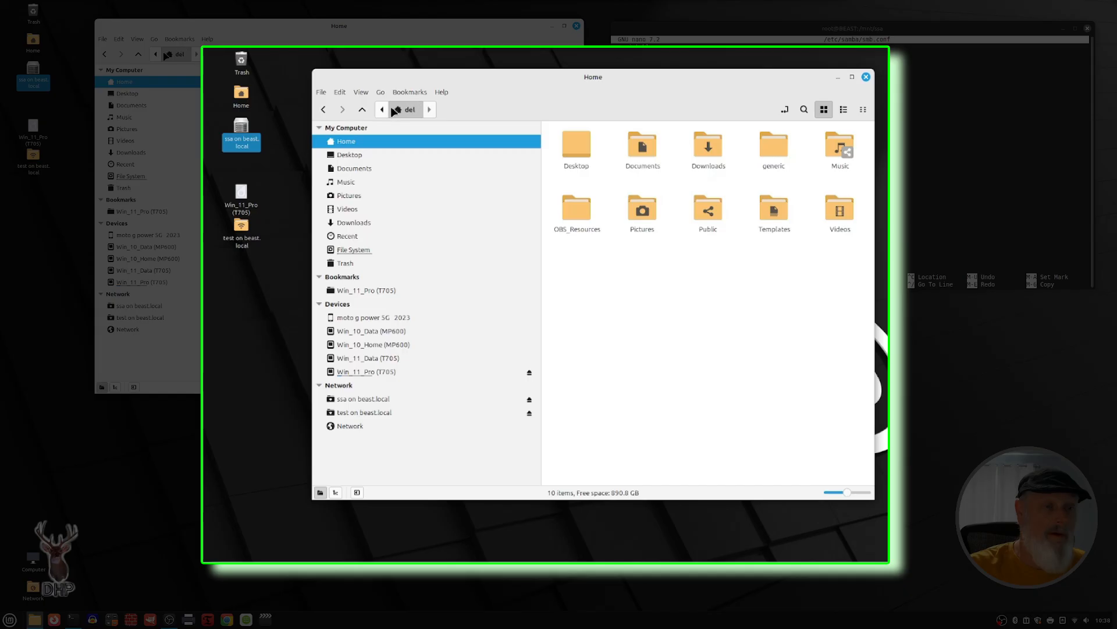
Step: Browse the local file system to the /mnt/ssa folder
{"action": "left_click", "coordinate": [382, 110]}
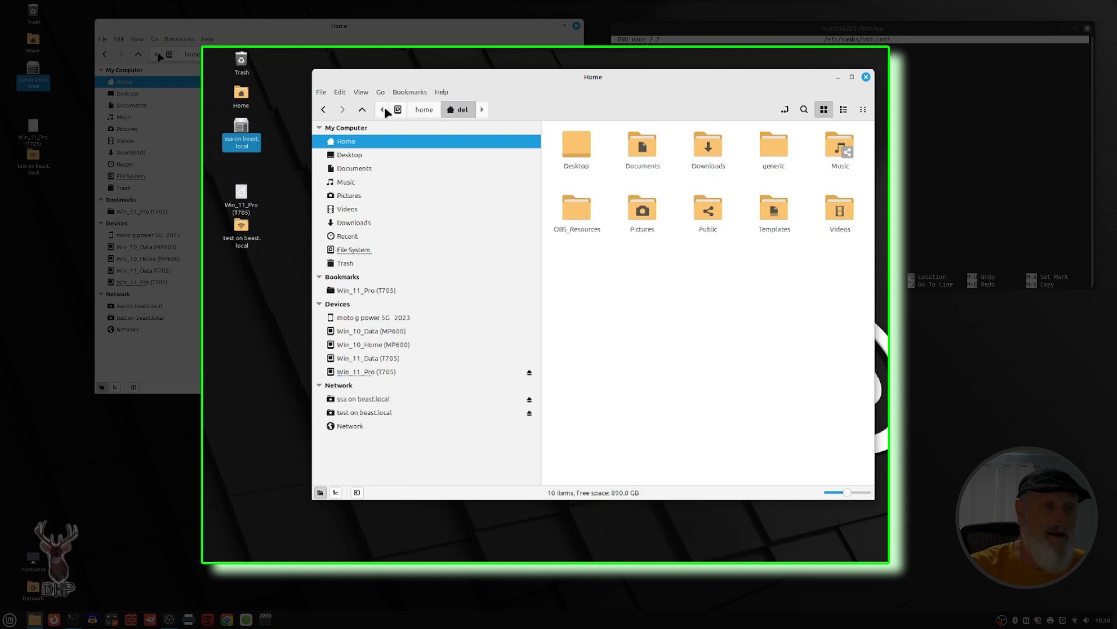
{"action": "left_click", "coordinate": [398, 110]}
{"action": "left_click", "coordinate": [645, 274]}
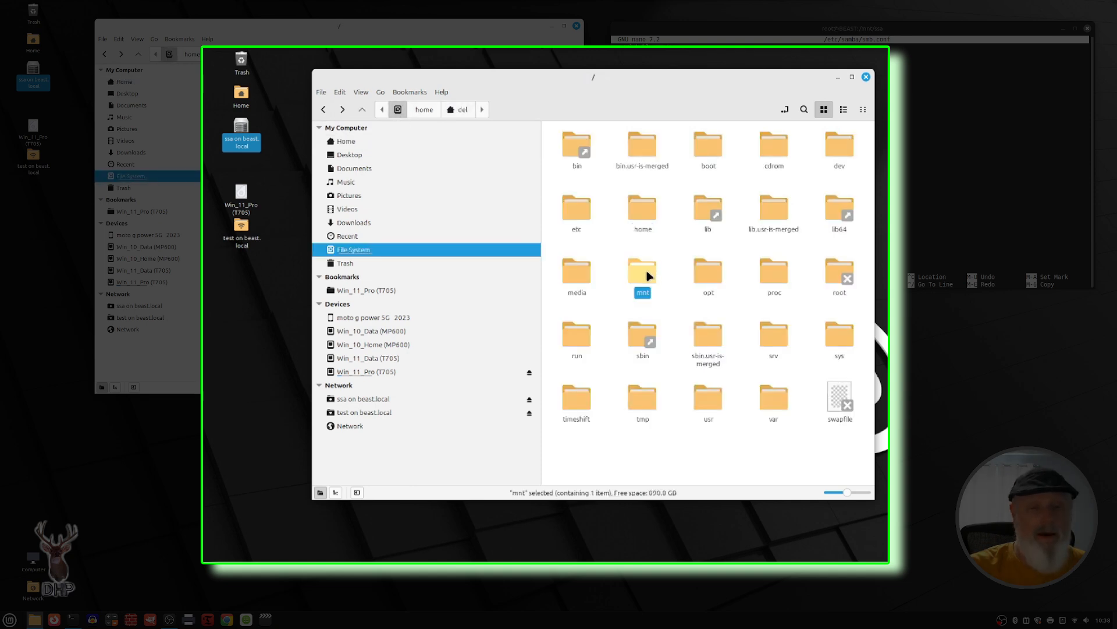
{"action": "double_click", "coordinate": [645, 274]}
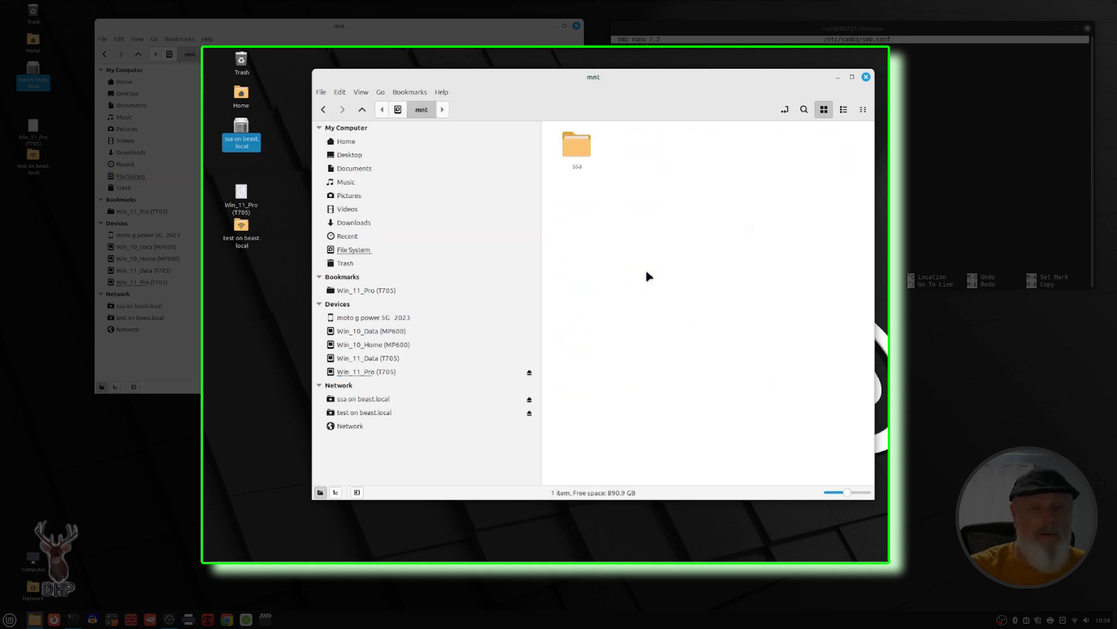
{"action": "double_click", "coordinate": [577, 148]}
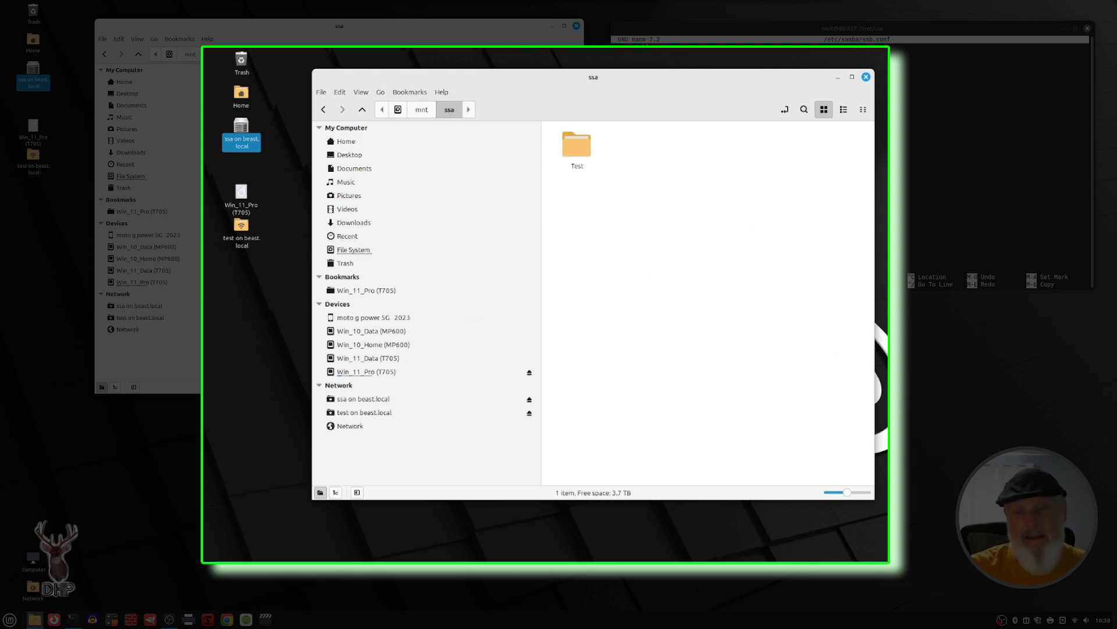
{"action": "left_click", "coordinate": [751, 169]}
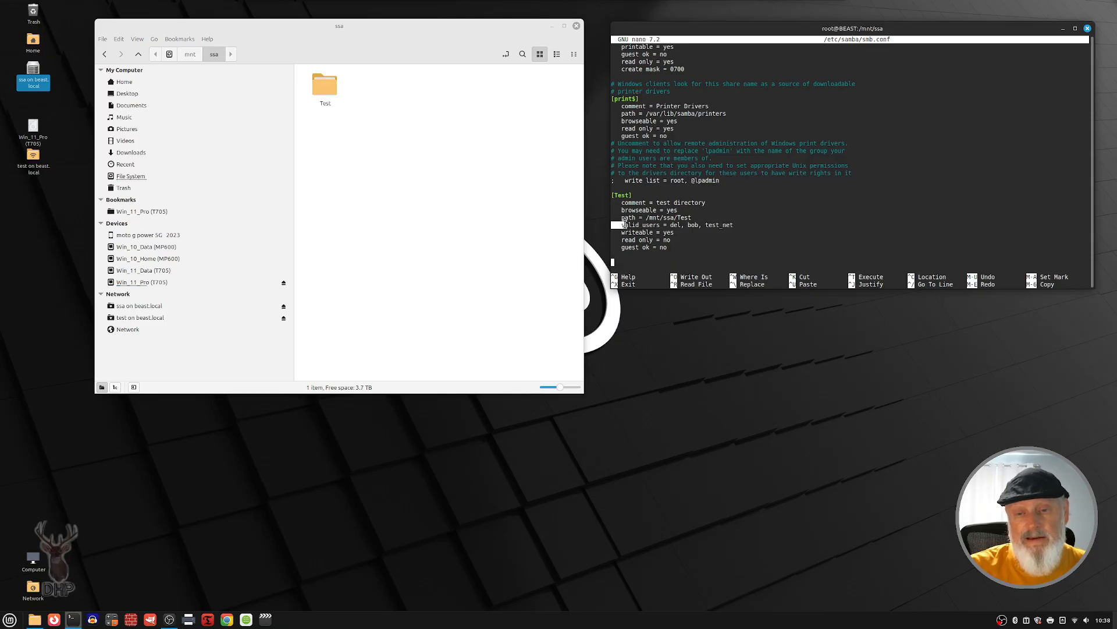
Step: Highlight the path, writeable, read only and guest ok lines of the Test share definition in smb.conf
{"action": "left_click", "coordinate": [620, 217]}
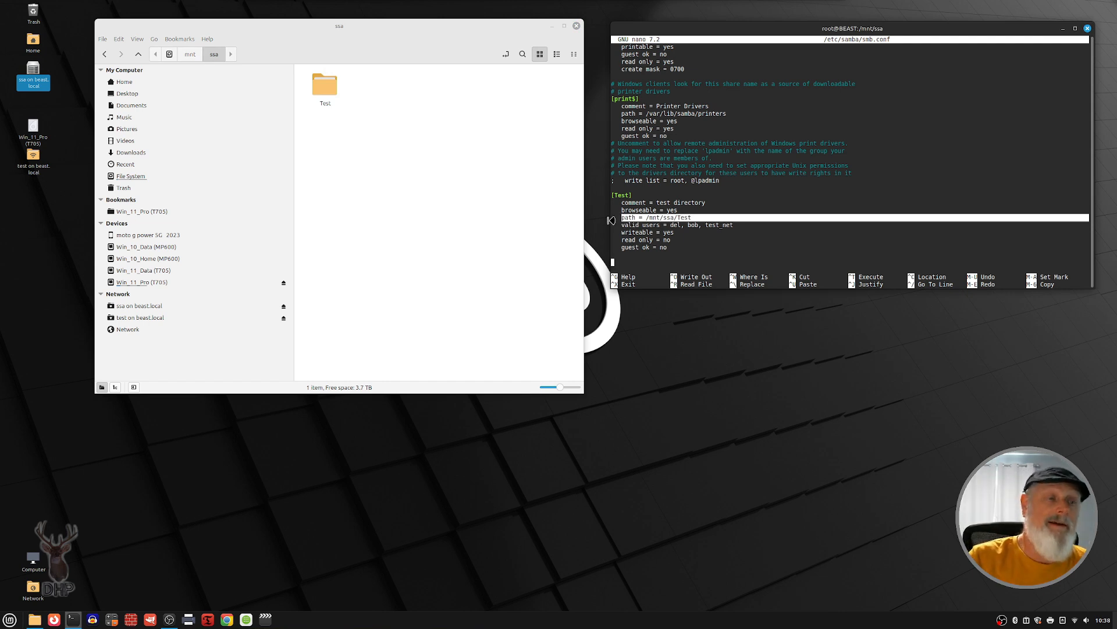
{"action": "left_click", "coordinate": [744, 220]}
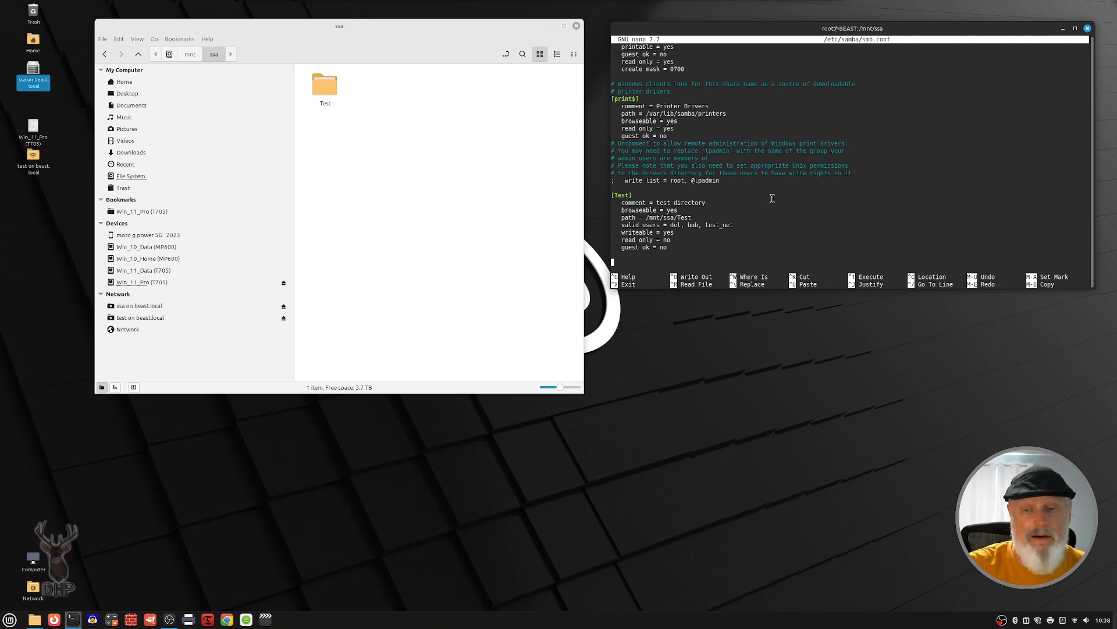
{"action": "triple_click", "coordinate": [621, 231]}
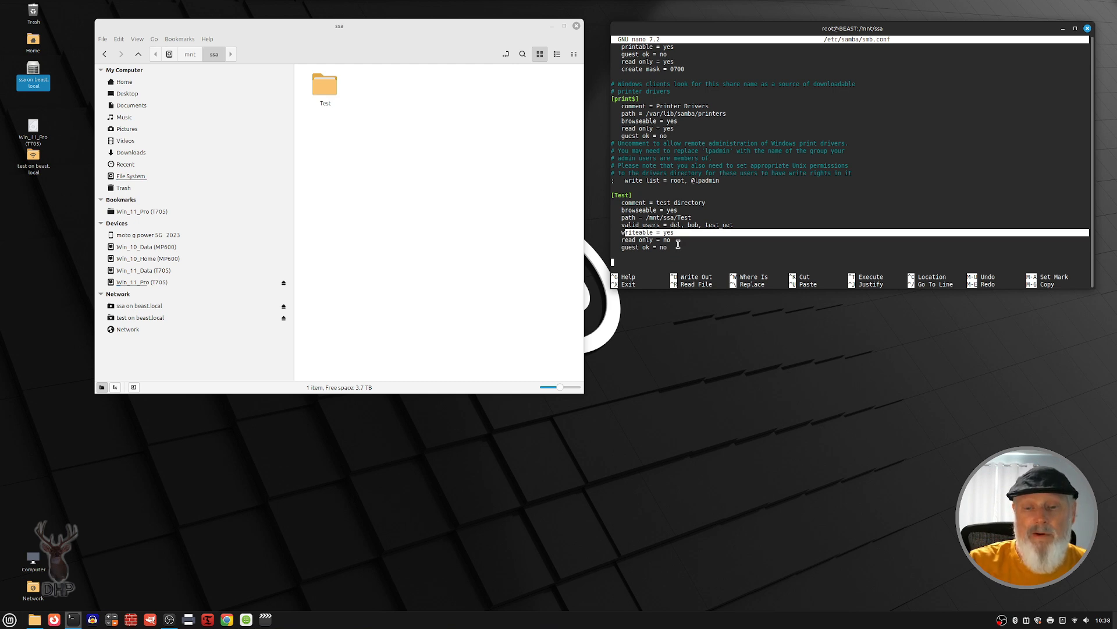
{"action": "triple_click", "coordinate": [623, 239]}
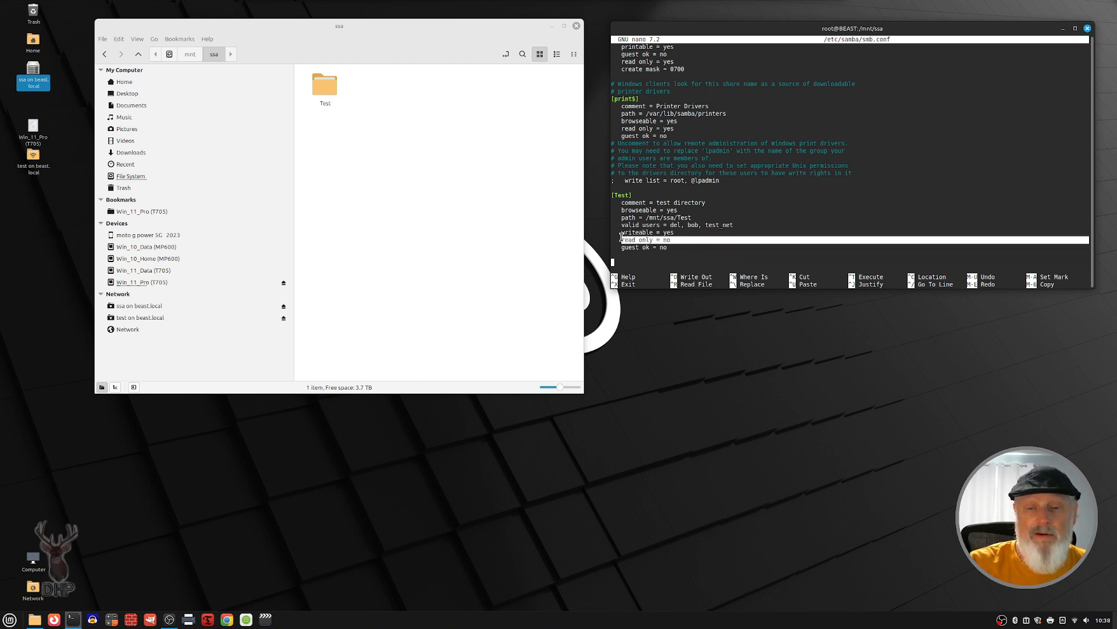
{"action": "left_click_drag", "start_coordinate": [621, 239], "coordinate": [621, 232]}
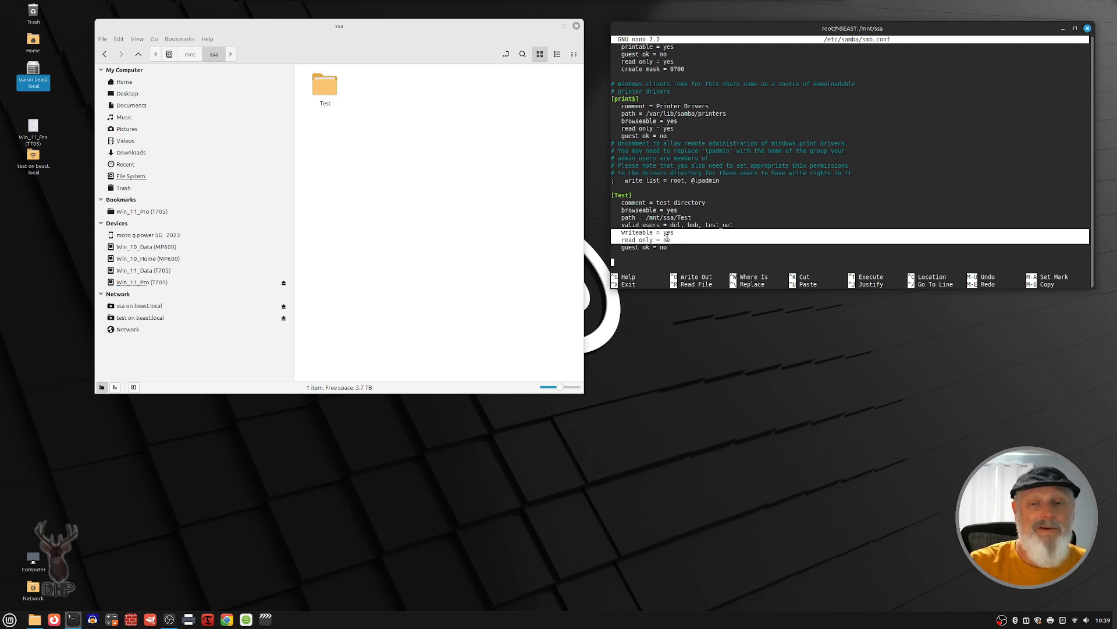
{"action": "left_click_drag", "start_coordinate": [668, 247], "coordinate": [611, 246]}
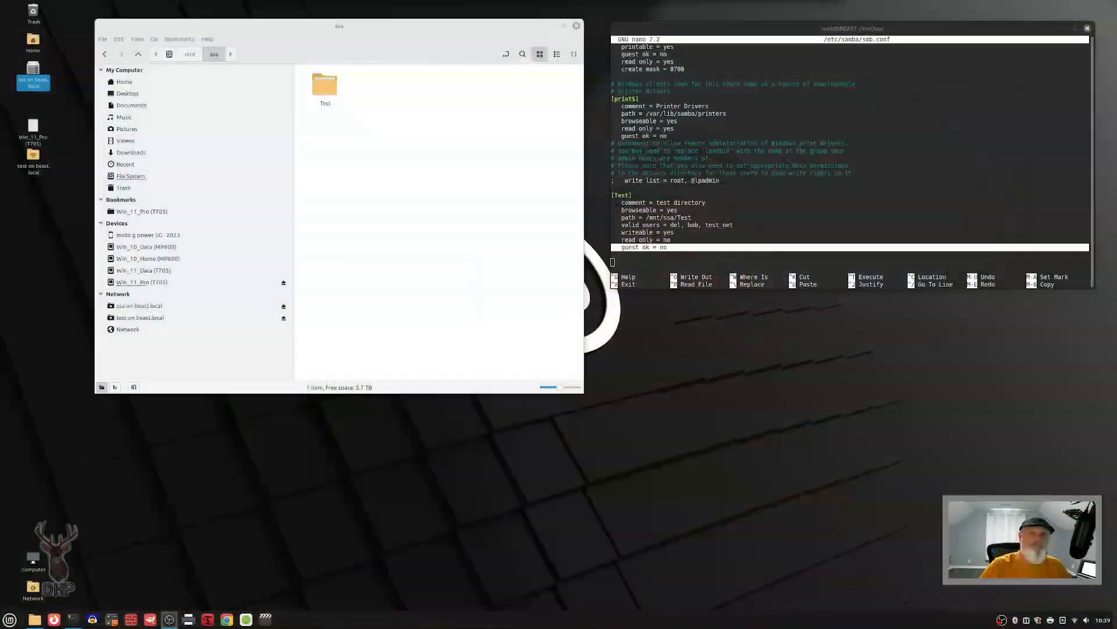
Step: Open Users and Groups, authenticate with the account password, and move its window slightly higher on the desktop
{"action": "left_click", "coordinate": [10, 619]}
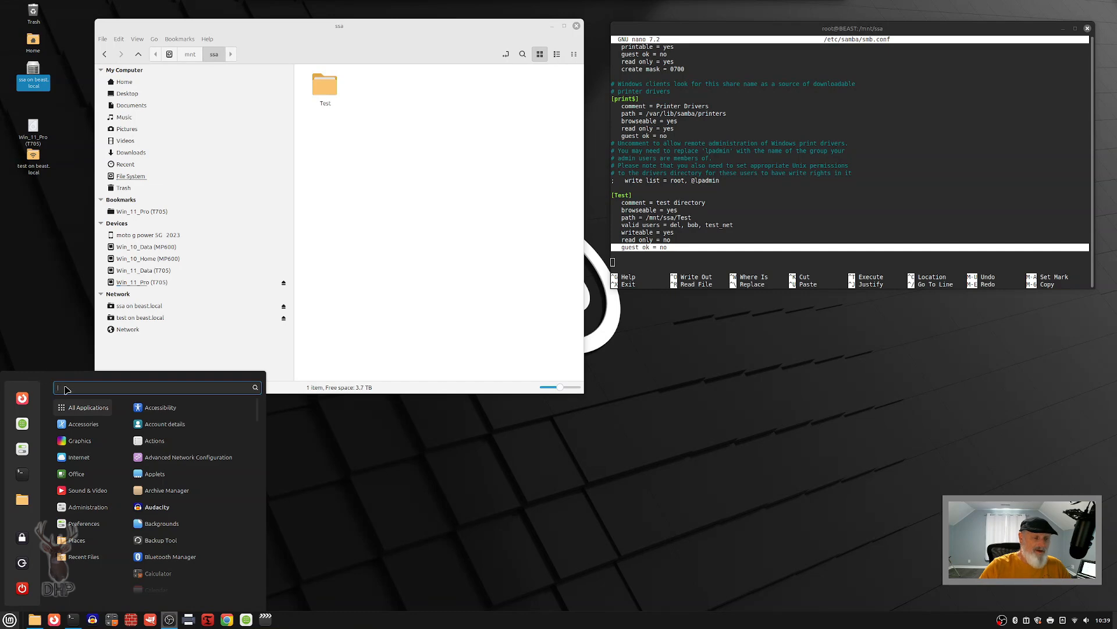
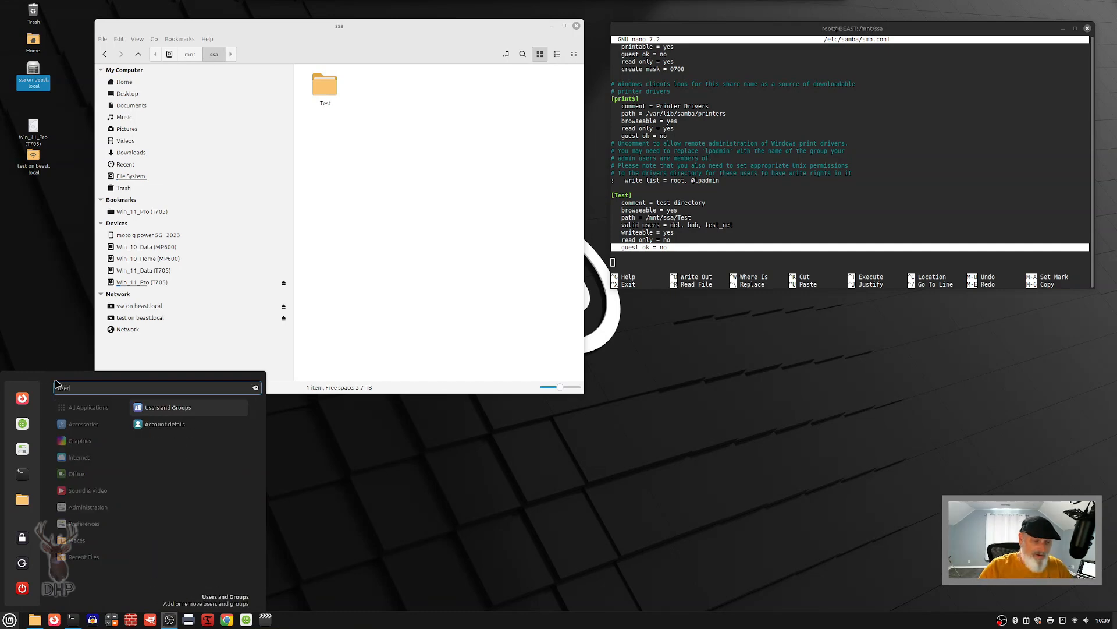
{"action": "left_click", "coordinate": [192, 407]}
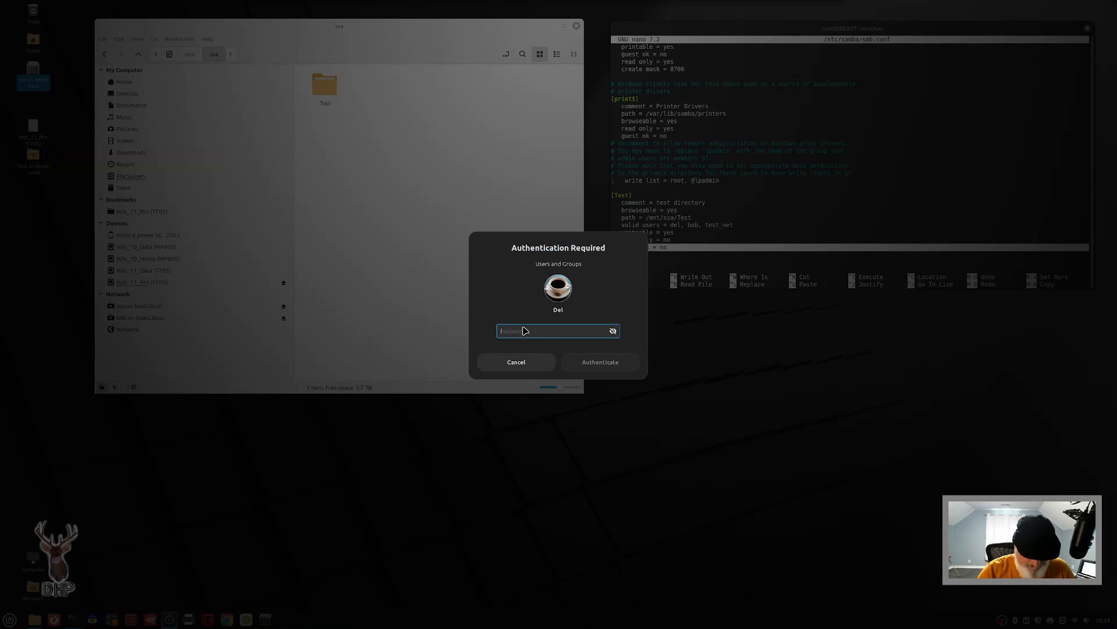
{"action": "type", "text": "d"}
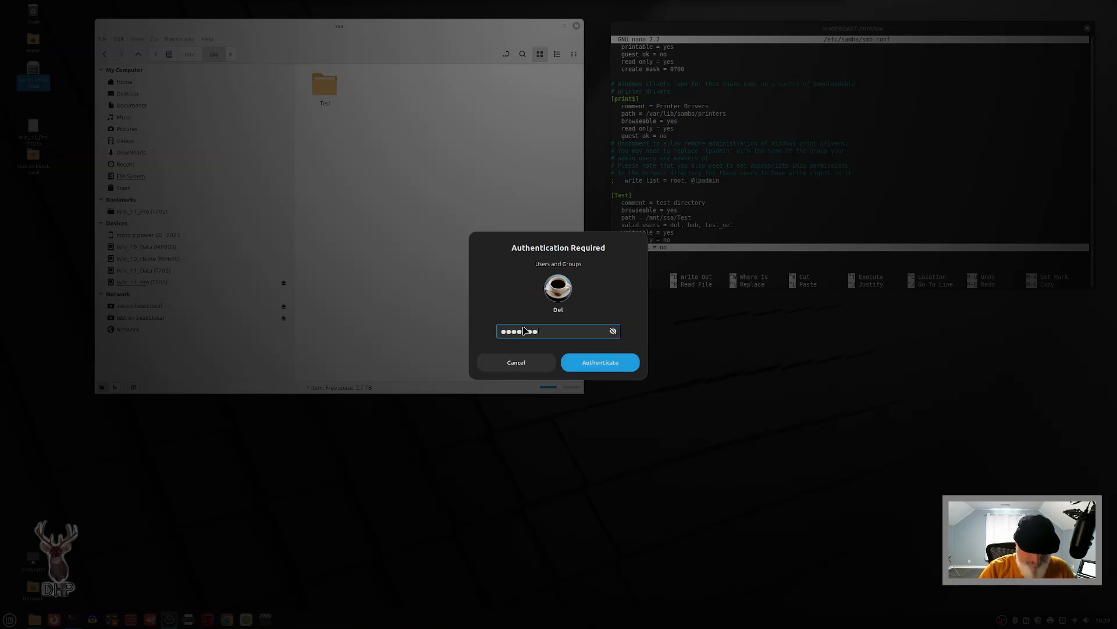
{"action": "key", "text": "Return"}
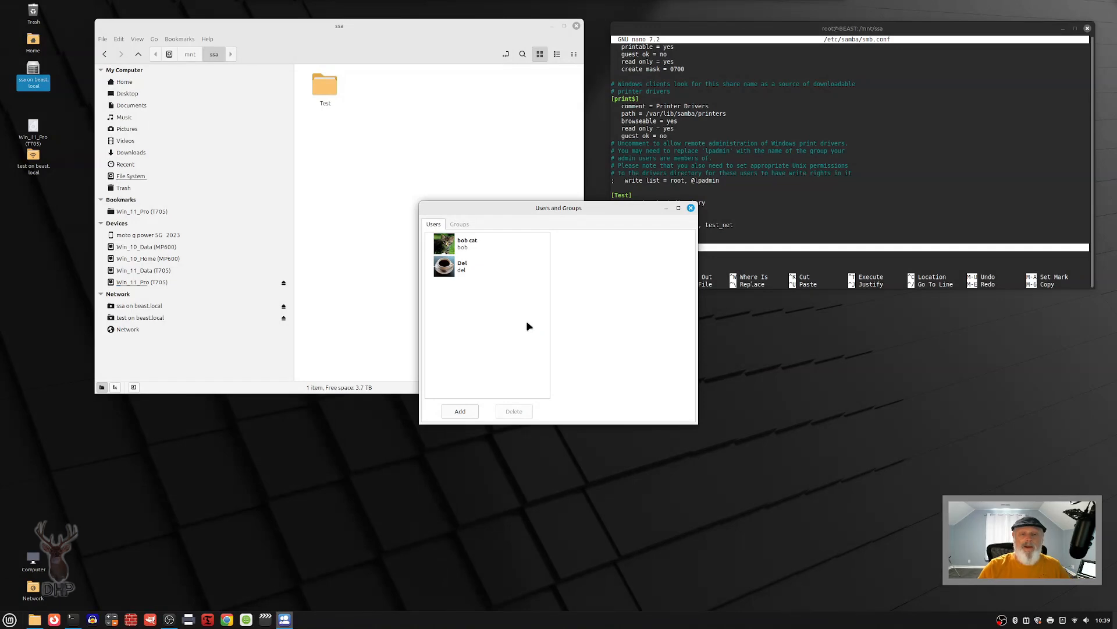
{"action": "left_click_drag", "start_coordinate": [572, 205], "coordinate": [562, 133]}
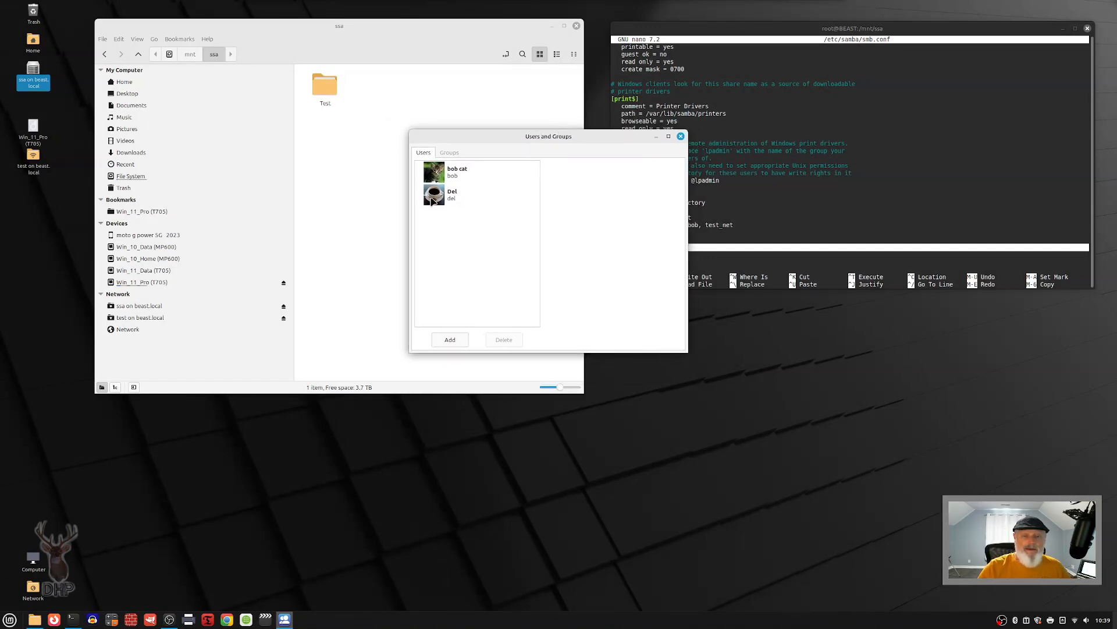